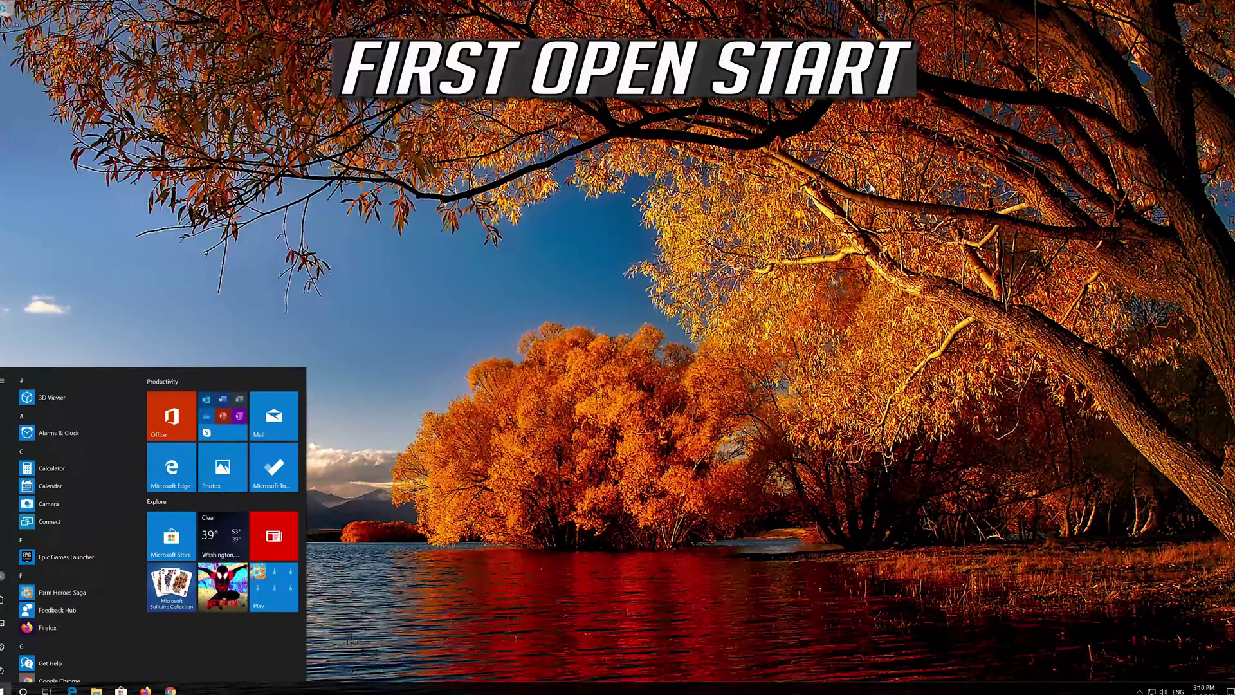
Launch Windows Settings from the Start menu and go to Apps & features.
mouse_move(2, 647)
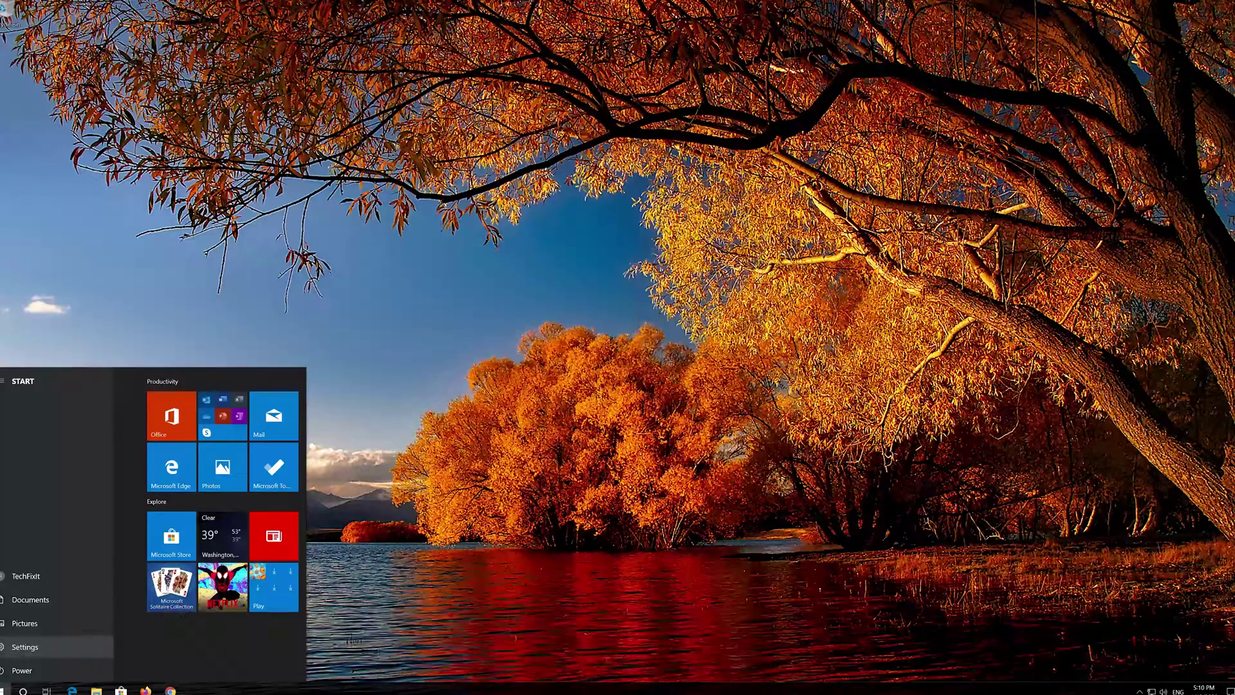
left_click(13, 647)
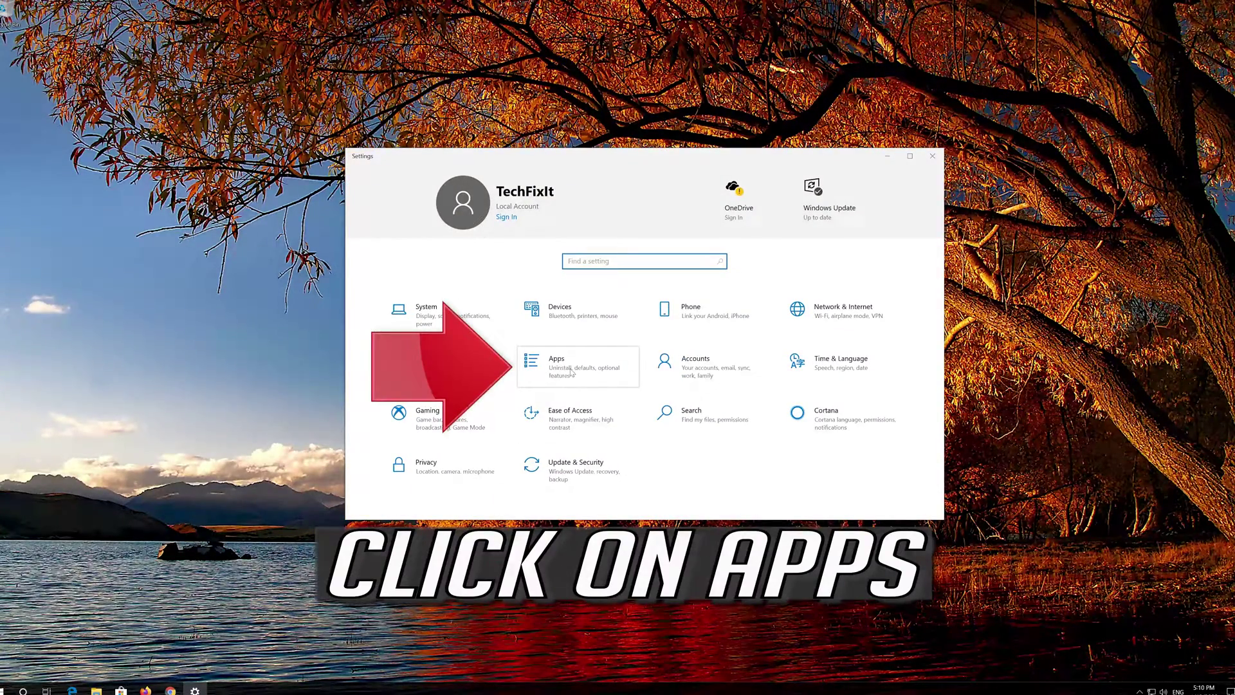
left_click(599, 367)
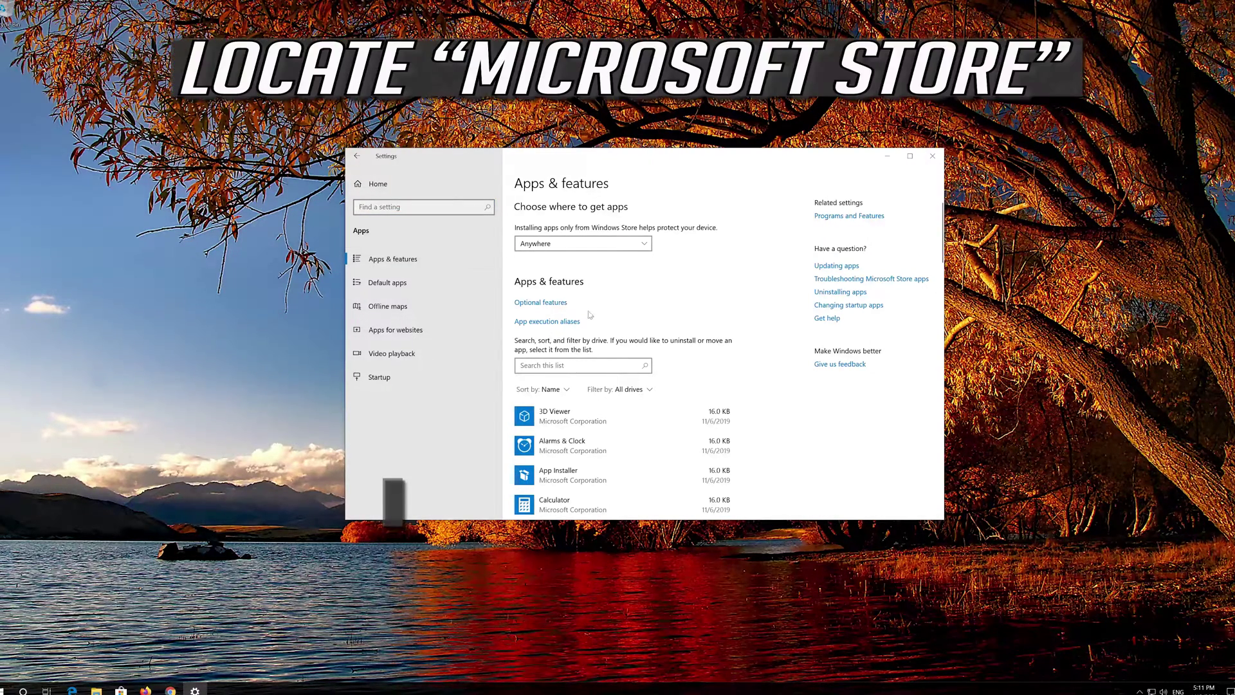
Find Microsoft Store in the installed apps list and expand its entry.
scroll(596, 318, "down", 5)
scroll(596, 318, "down", 5)
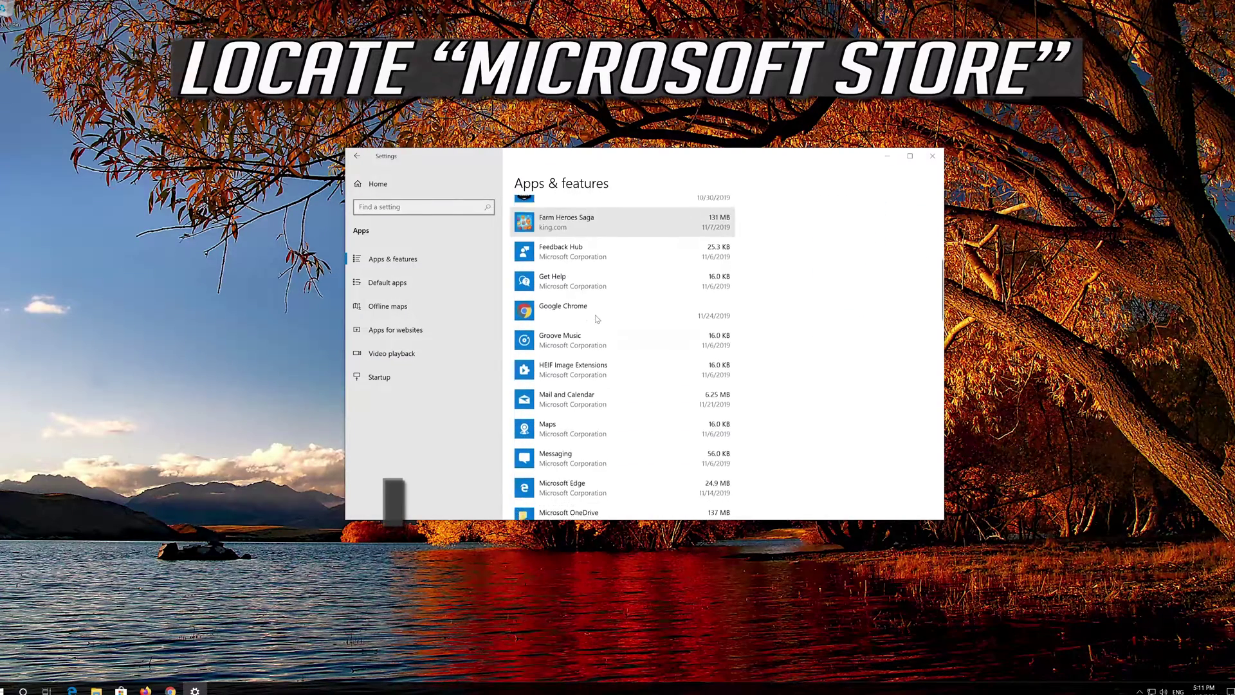
scroll(596, 318, "down", 5)
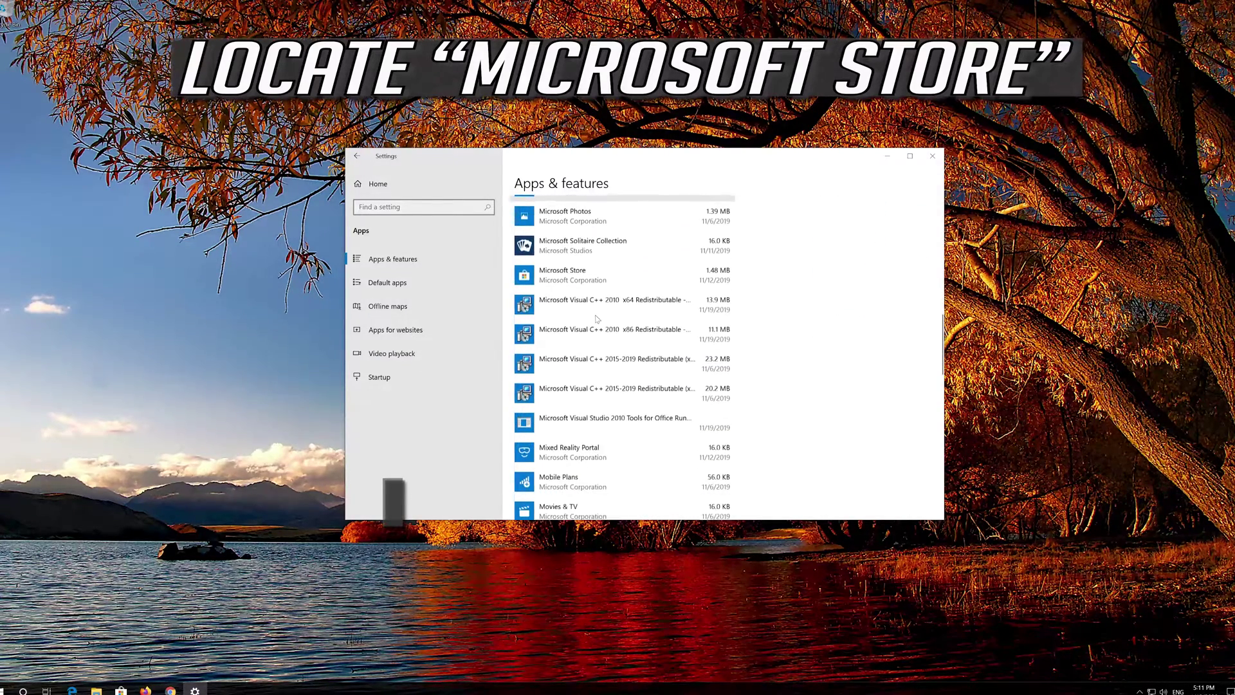
scroll(597, 319, "up", 2)
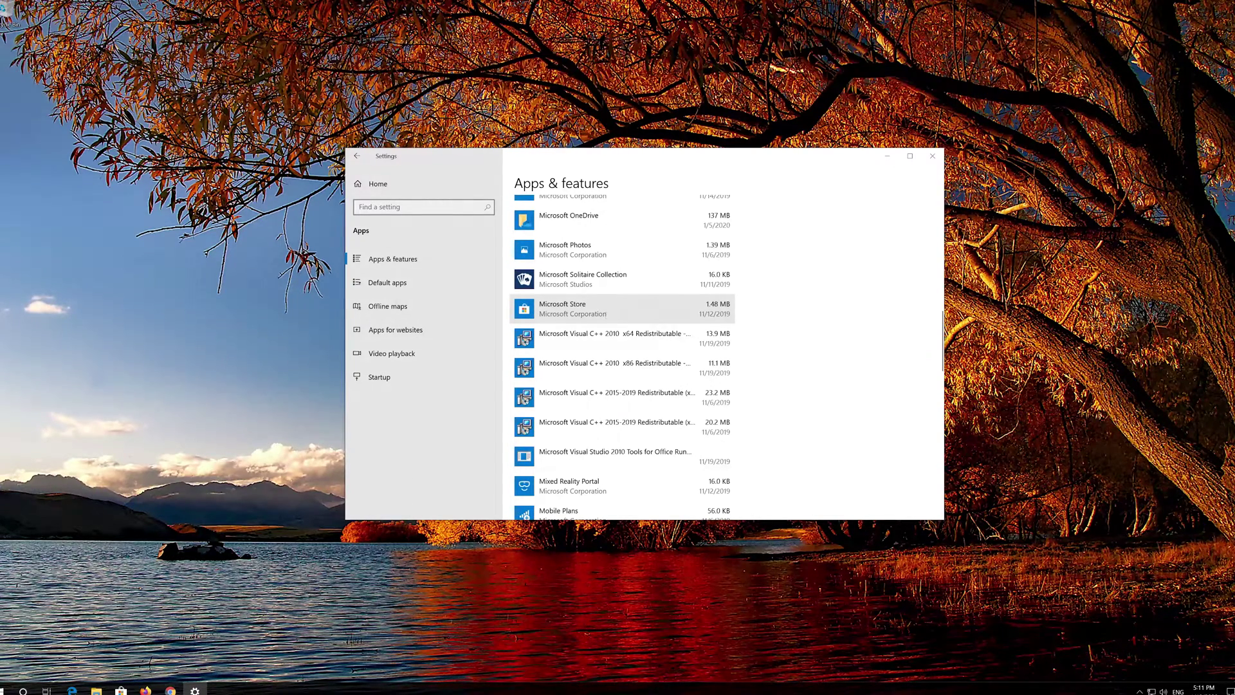
left_click(597, 316)
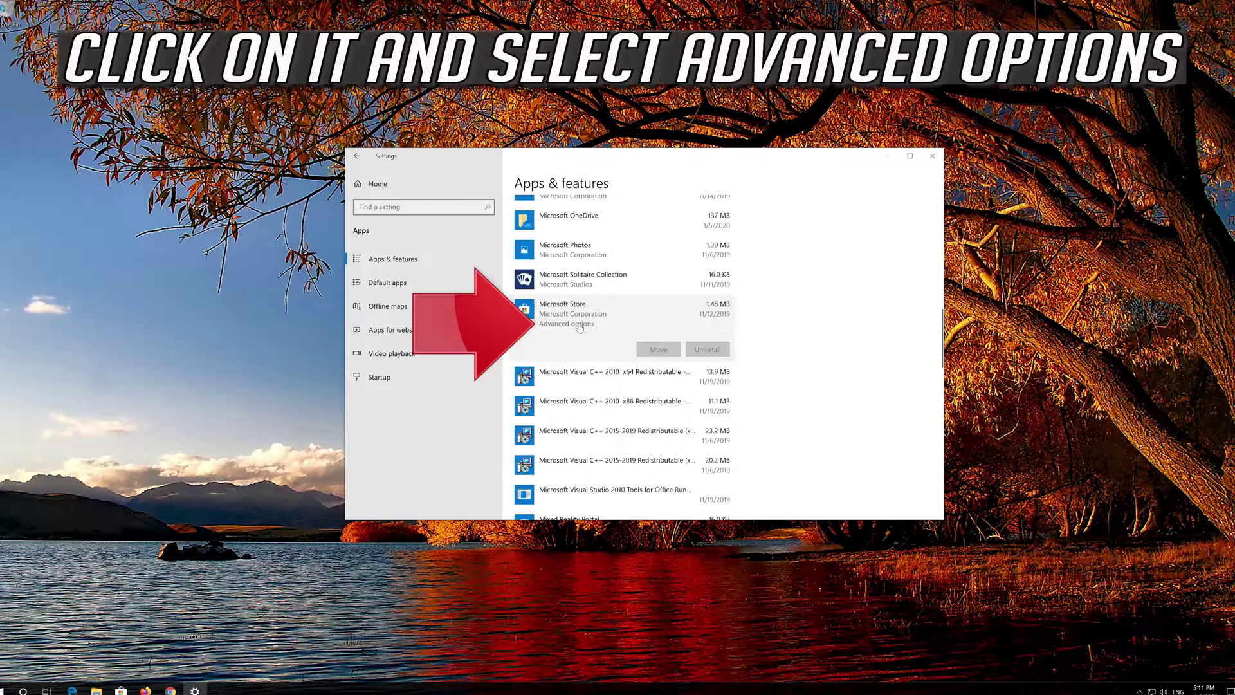
Reset the Microsoft Store app's data from its Advanced options, then close Settings.
left_click(579, 325)
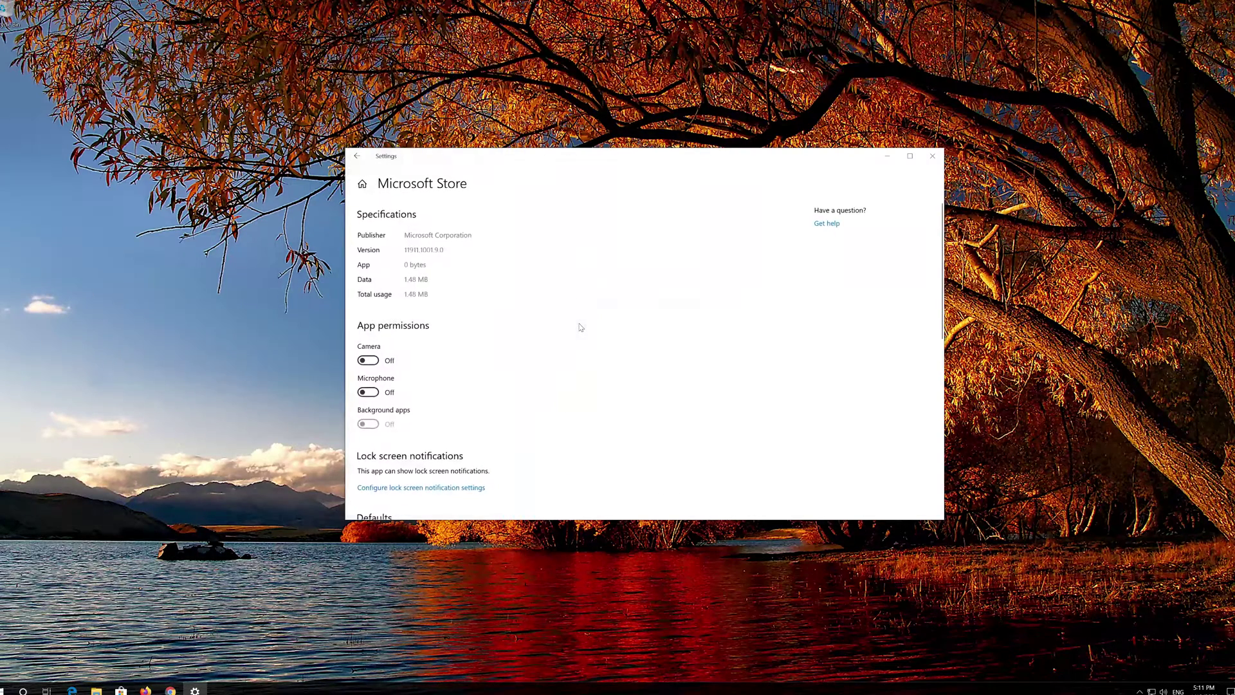
scroll(485, 349, "down", 5)
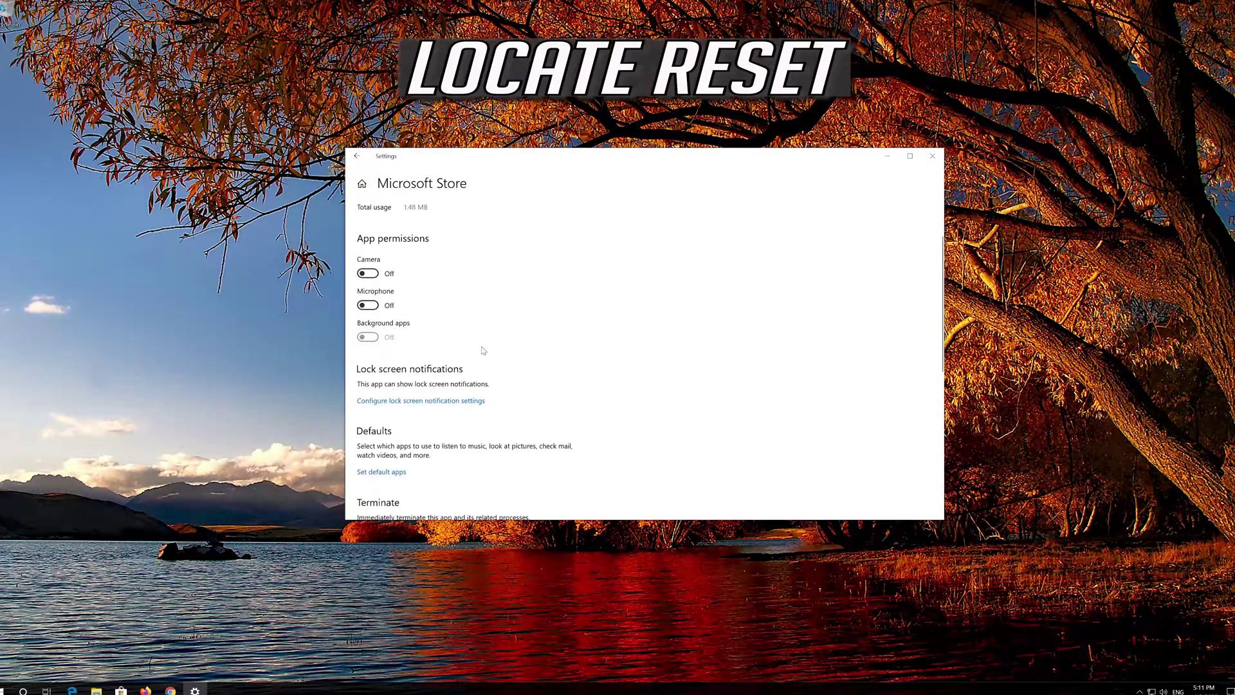
scroll(483, 350, "down", 3)
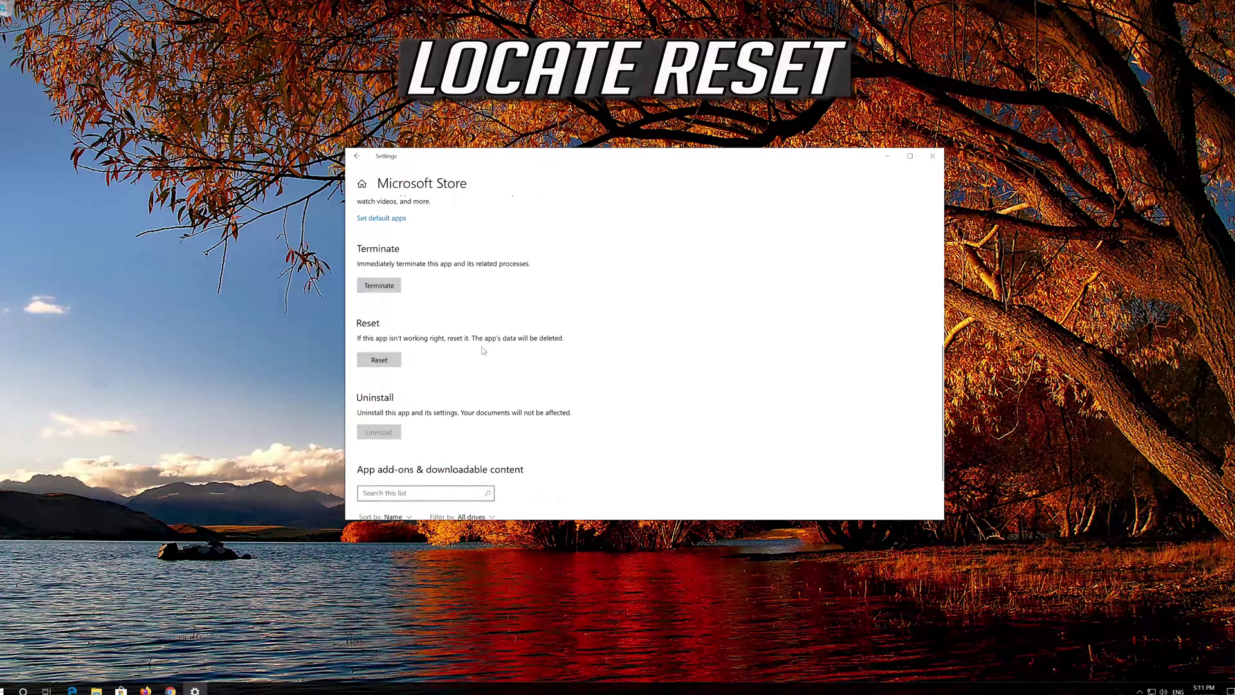
left_click(382, 364)
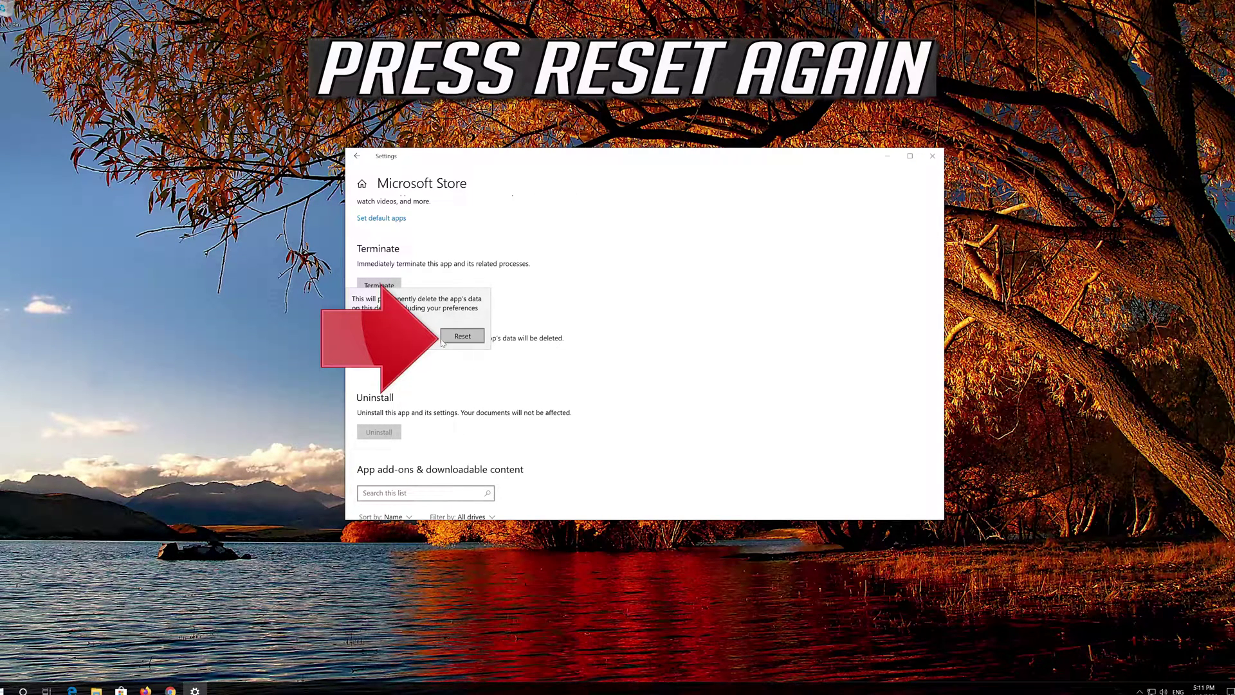
left_click(462, 336)
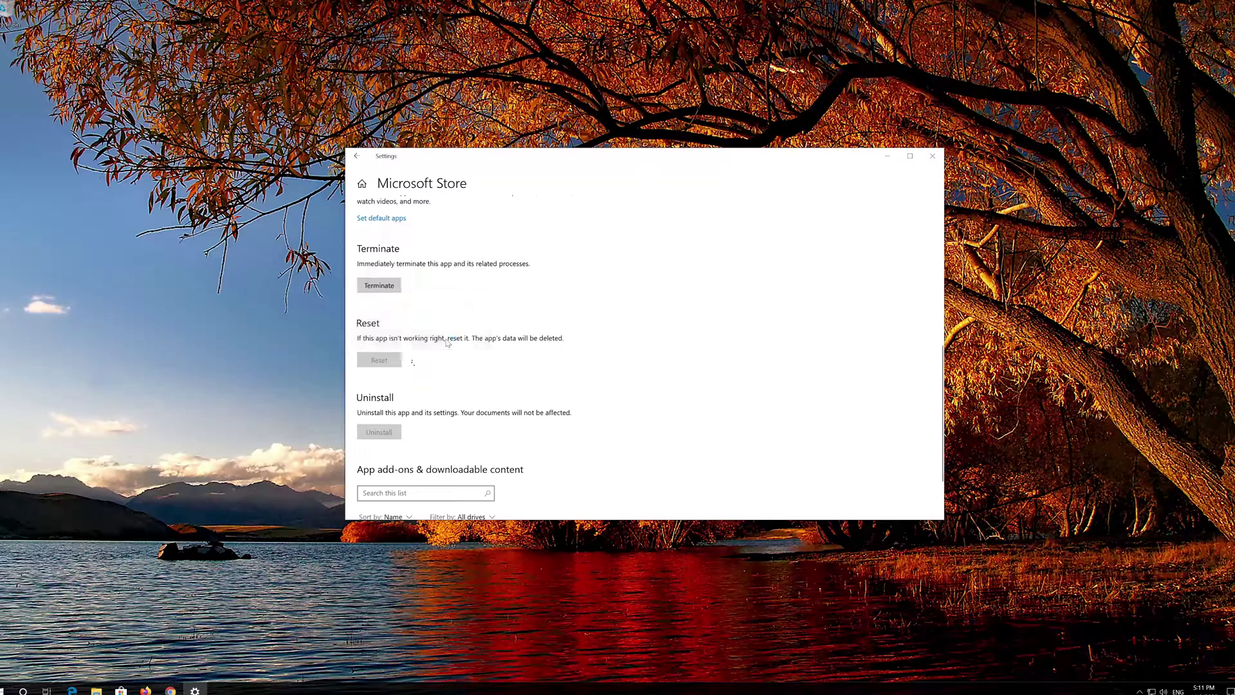
left_click(932, 156)
Relaunch Microsoft Store from the Start menu and move its window to the right.
left_click(6, 690)
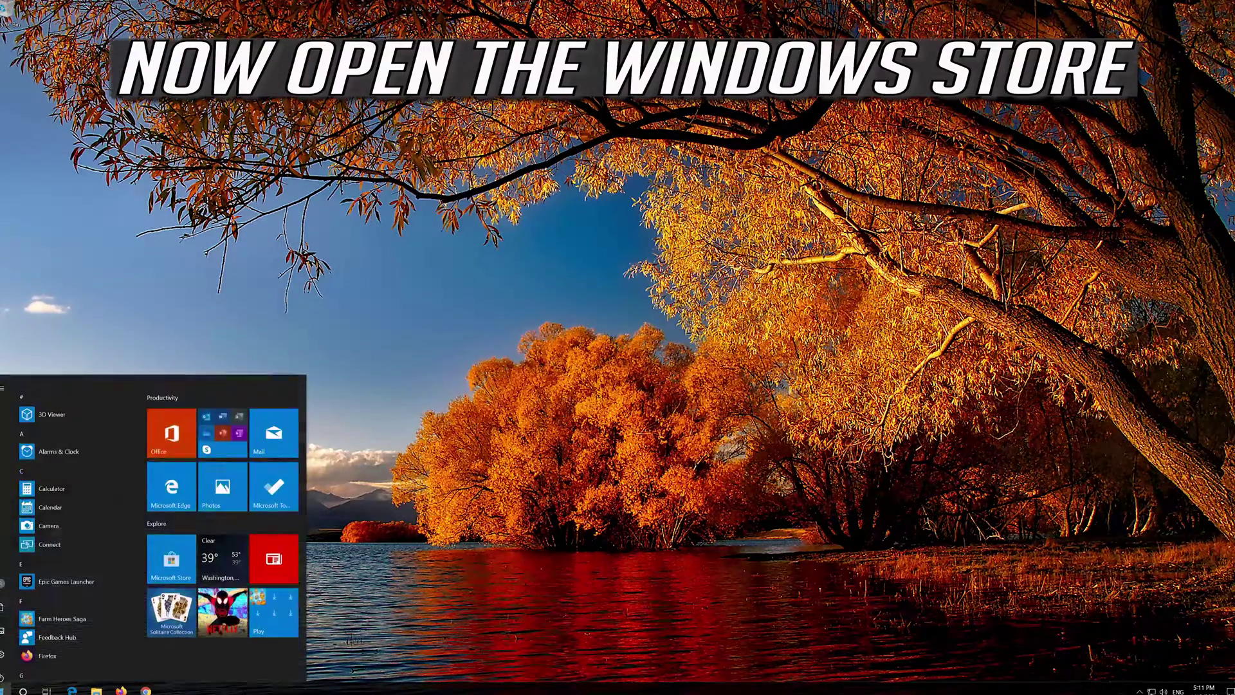
left_click(171, 534)
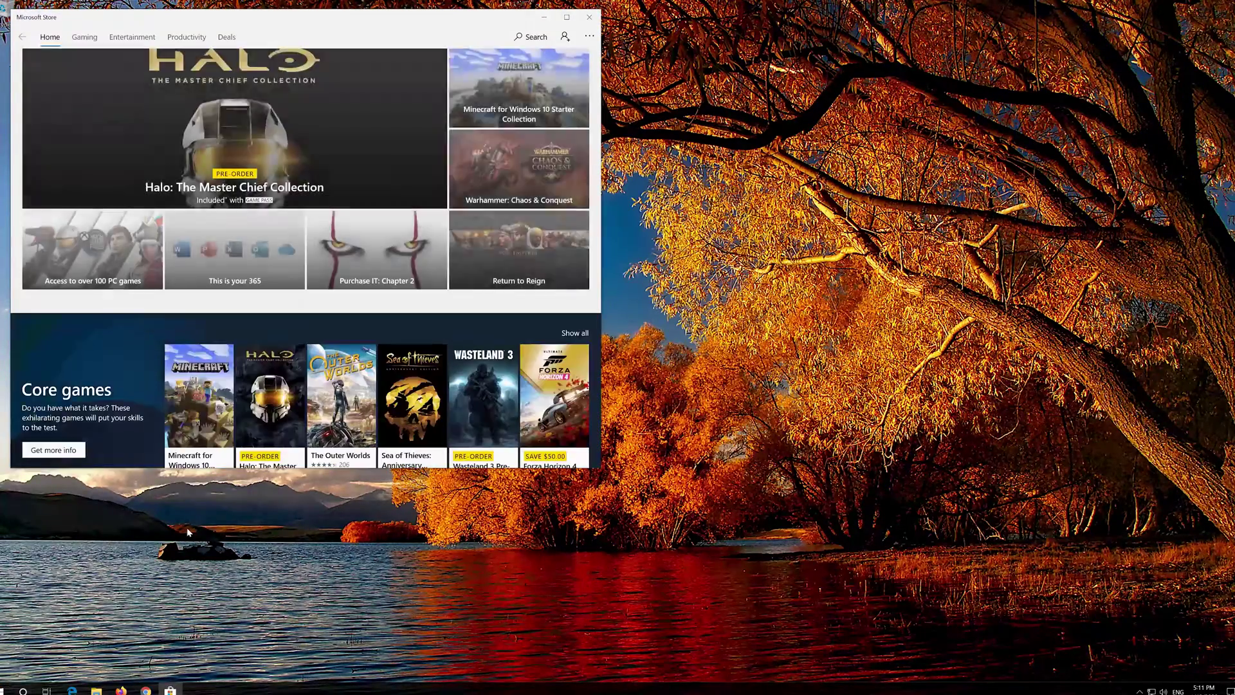
left_click_drag(394, 14, 736, 57)
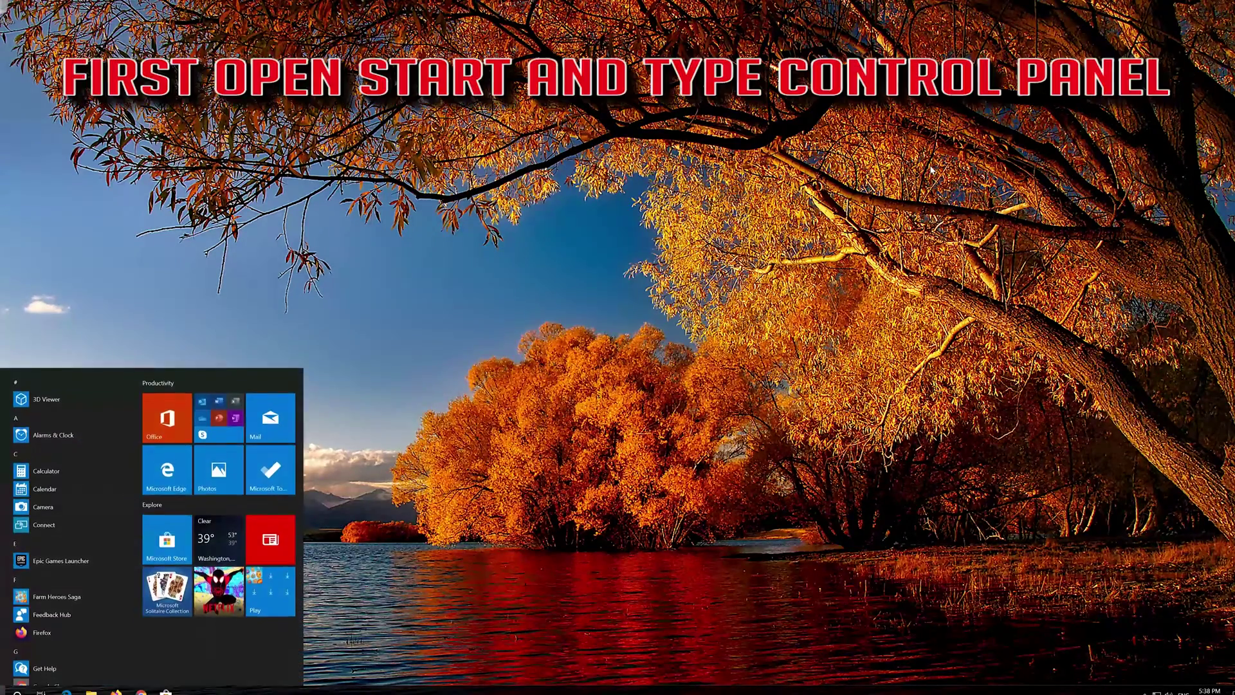
Search Start for 'control panel' and open the Control Panel result.
type("control panel")
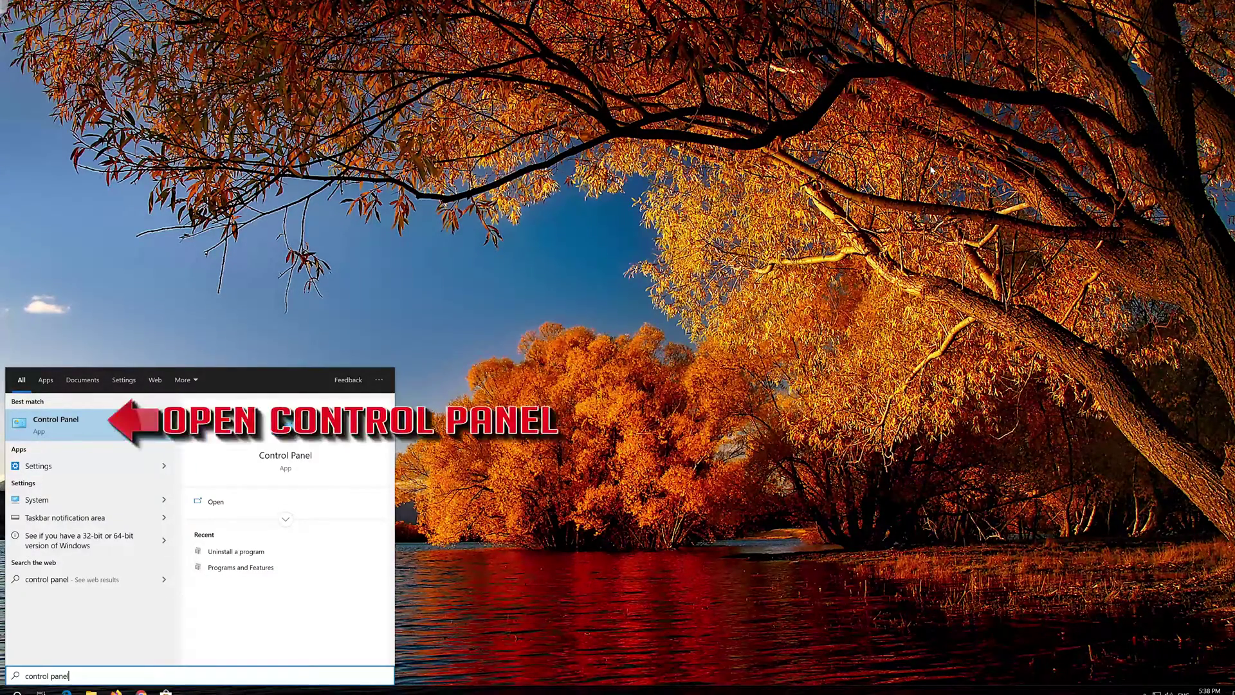
left_click(98, 428)
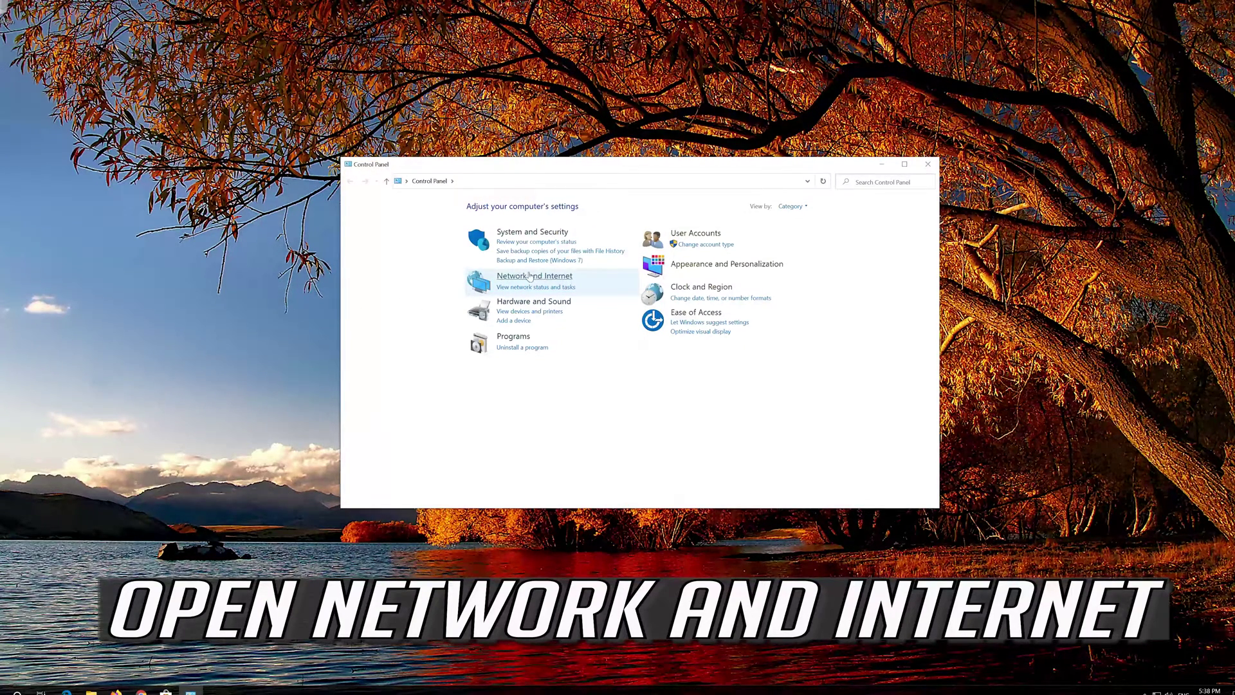
Go through Network and Sharing Center to the adapter list and select Ethernet.
left_click(547, 278)
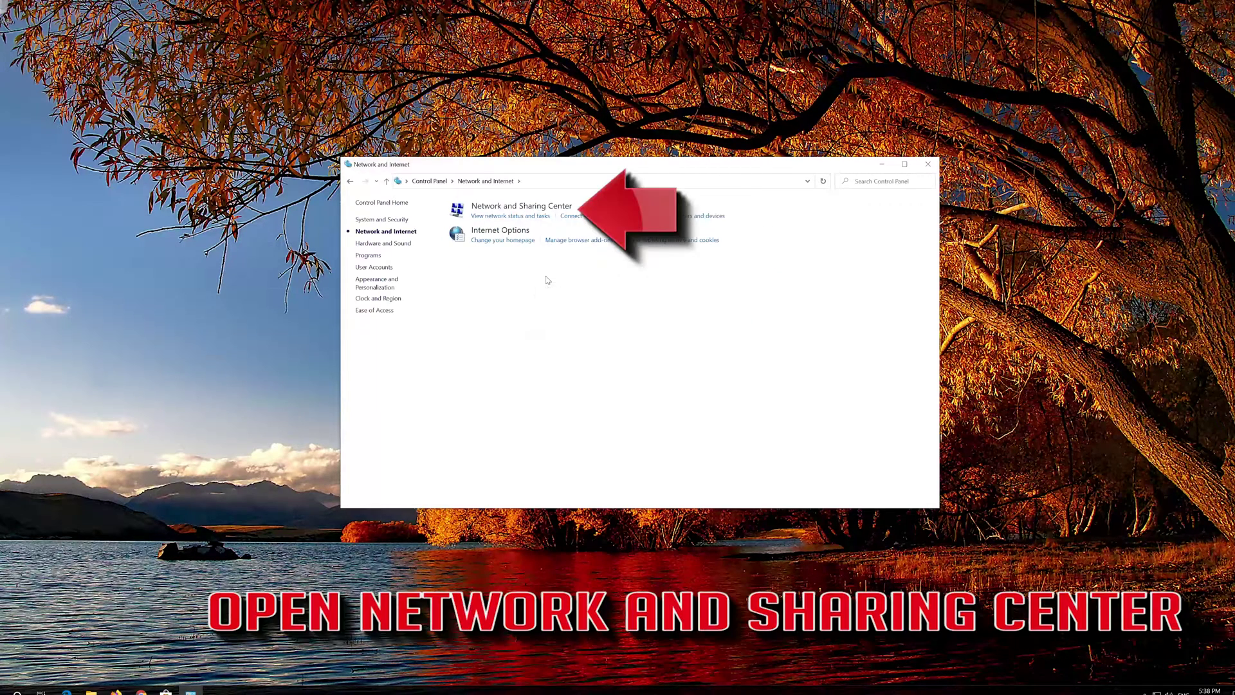
left_click(531, 211)
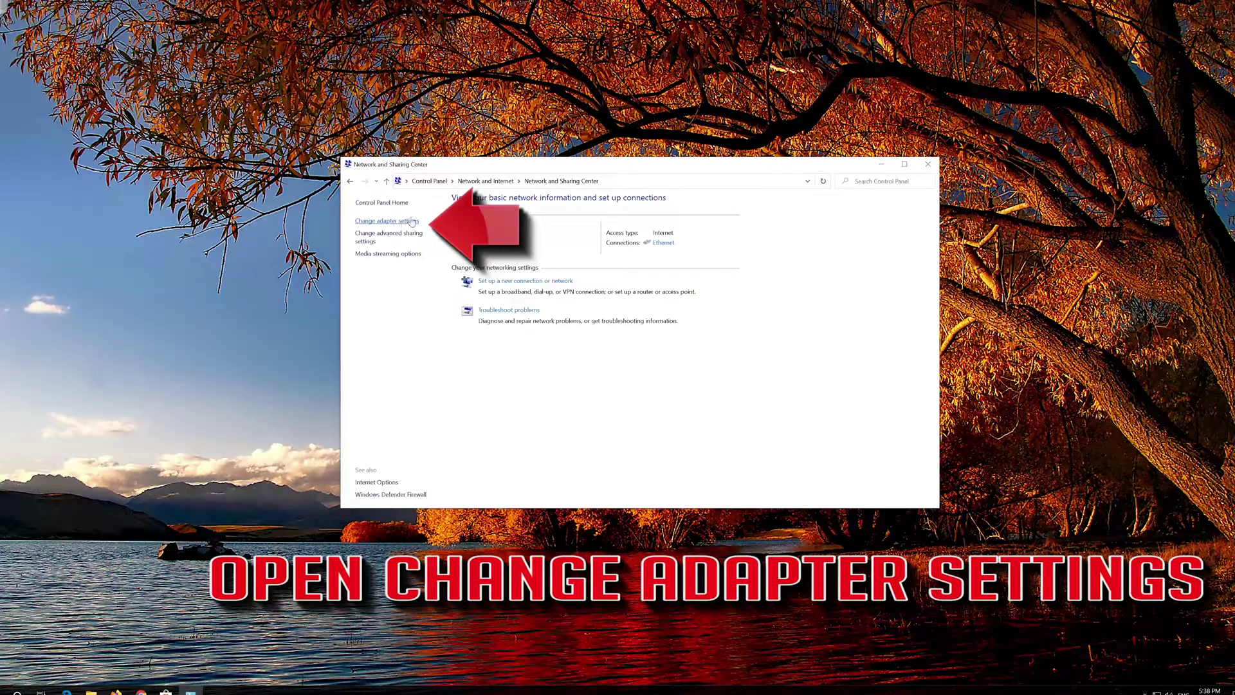
left_click(386, 221)
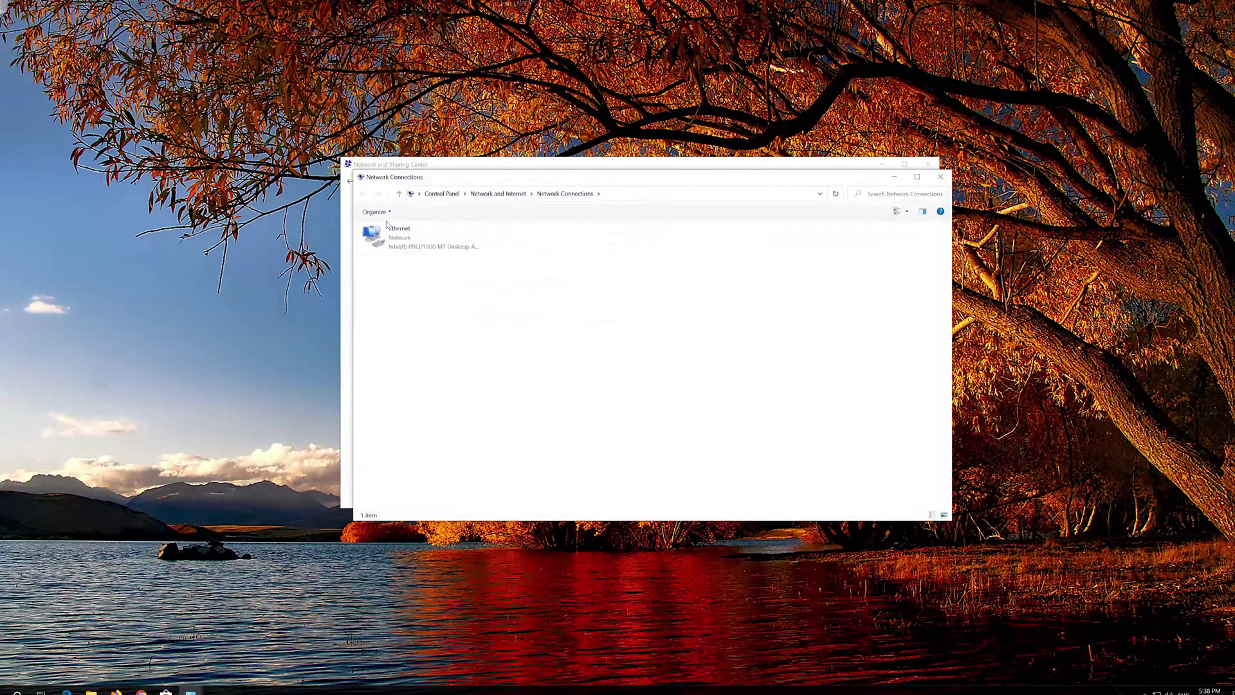
left_click(395, 235)
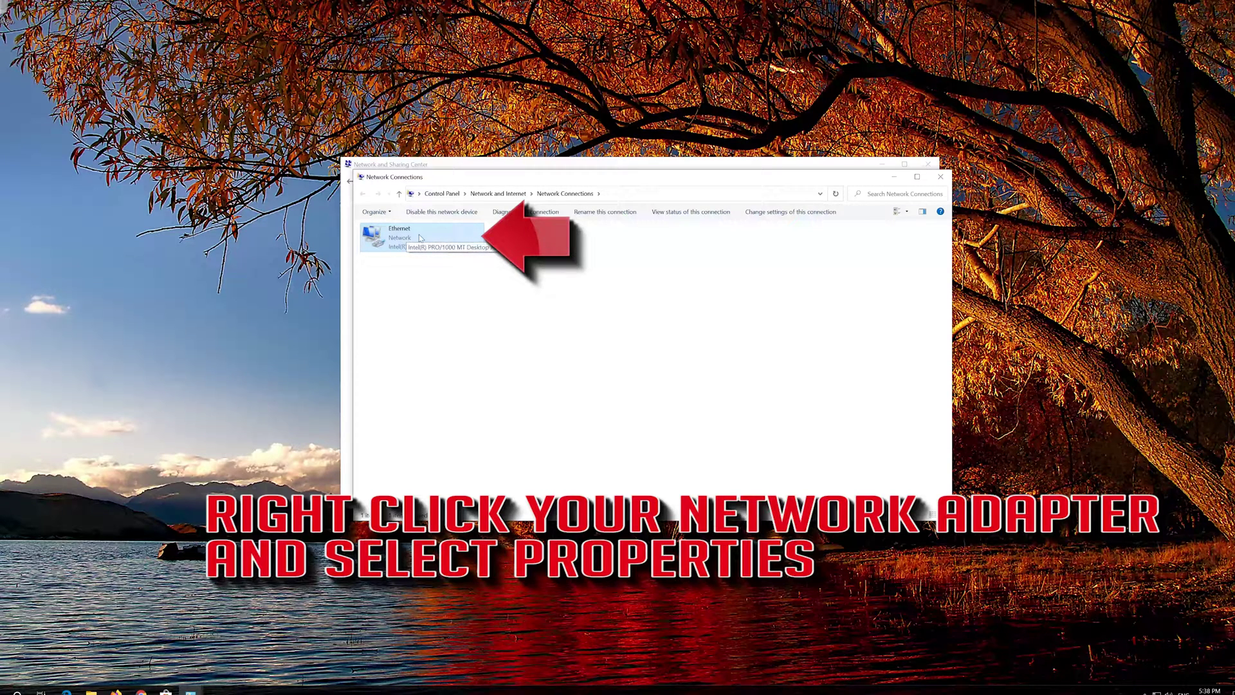
Open the Ethernet adapter's Properties and select Internet Protocol Version 4 (TCP/IPv4).
right_click(419, 235)
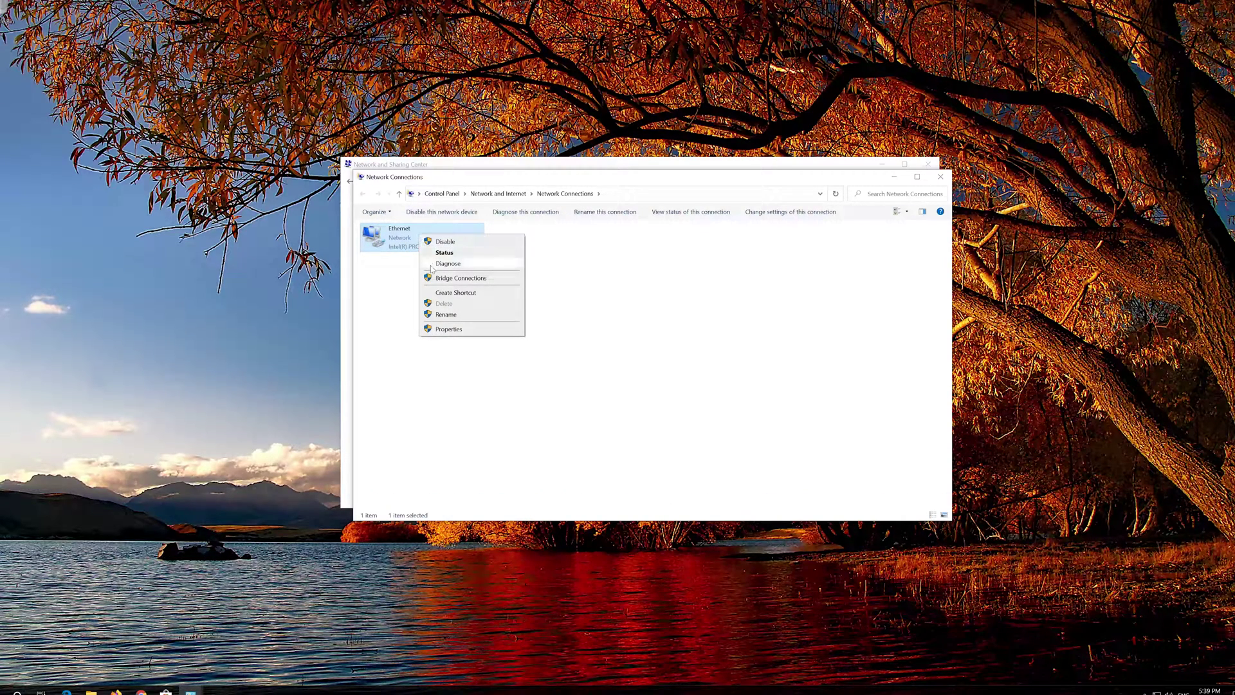
left_click(460, 332)
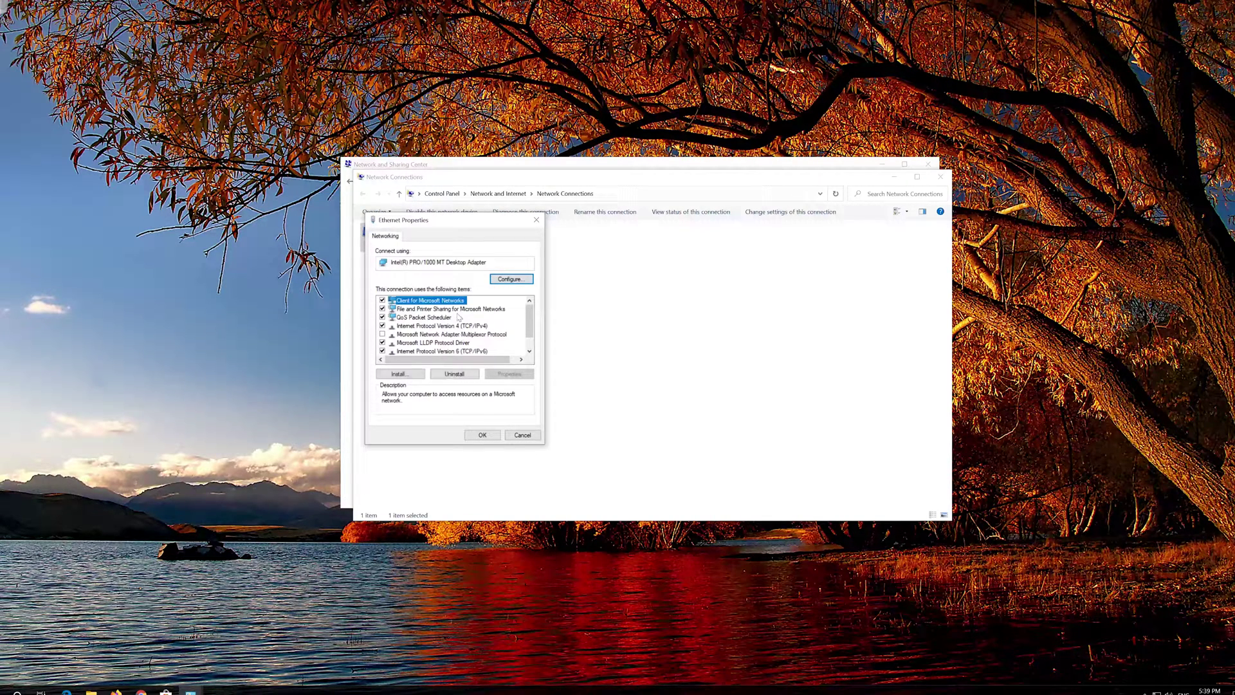
left_click_drag(454, 226, 650, 233)
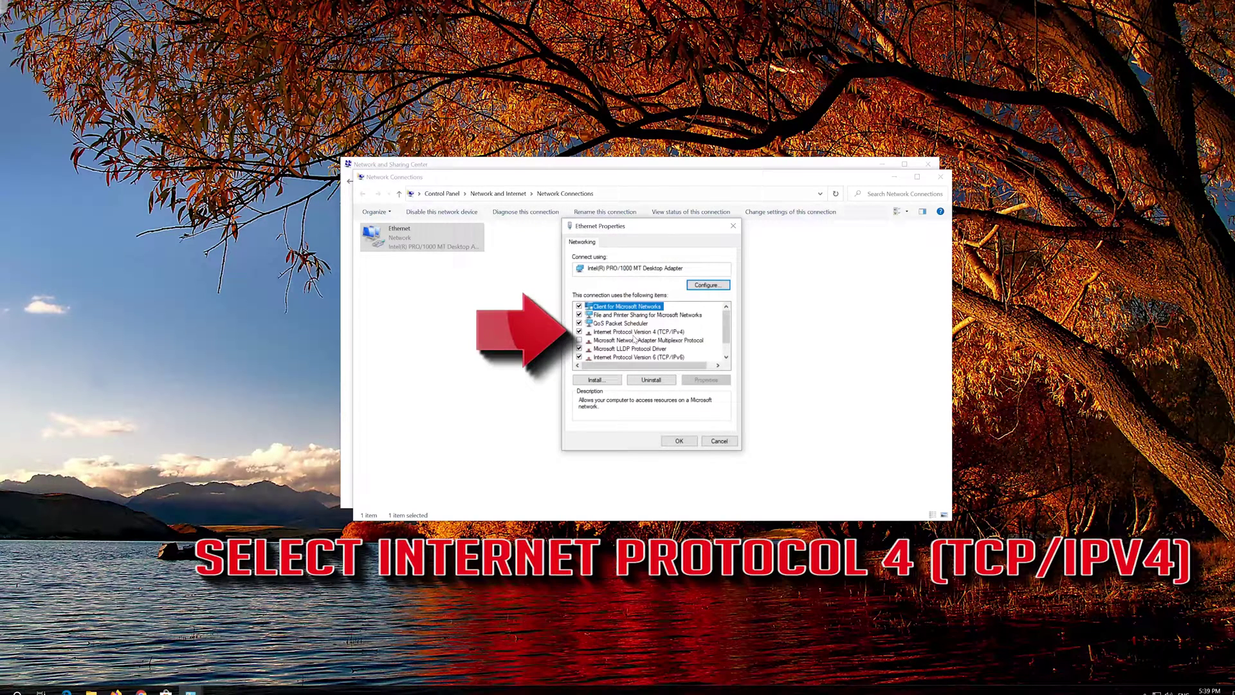
left_click(668, 333)
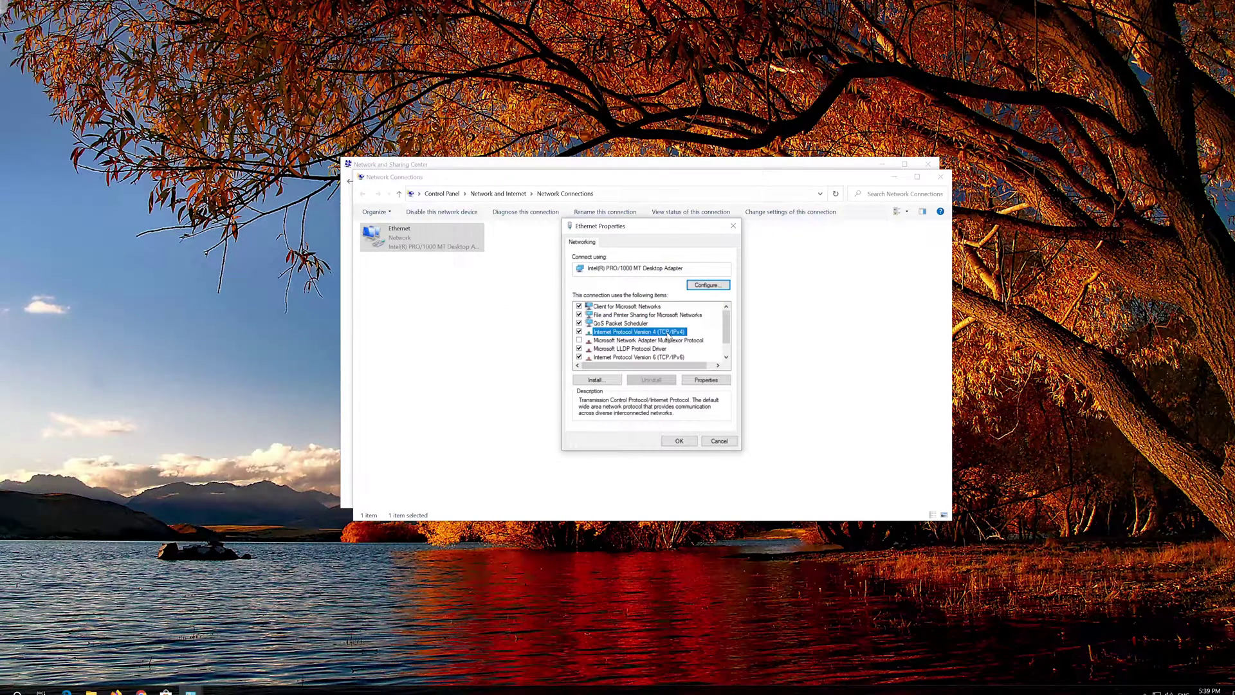
Set the IPv4 DNS servers to 1.1.1.1 preferred and 1.0.0.1 alternate, then confirm.
left_click(705, 380)
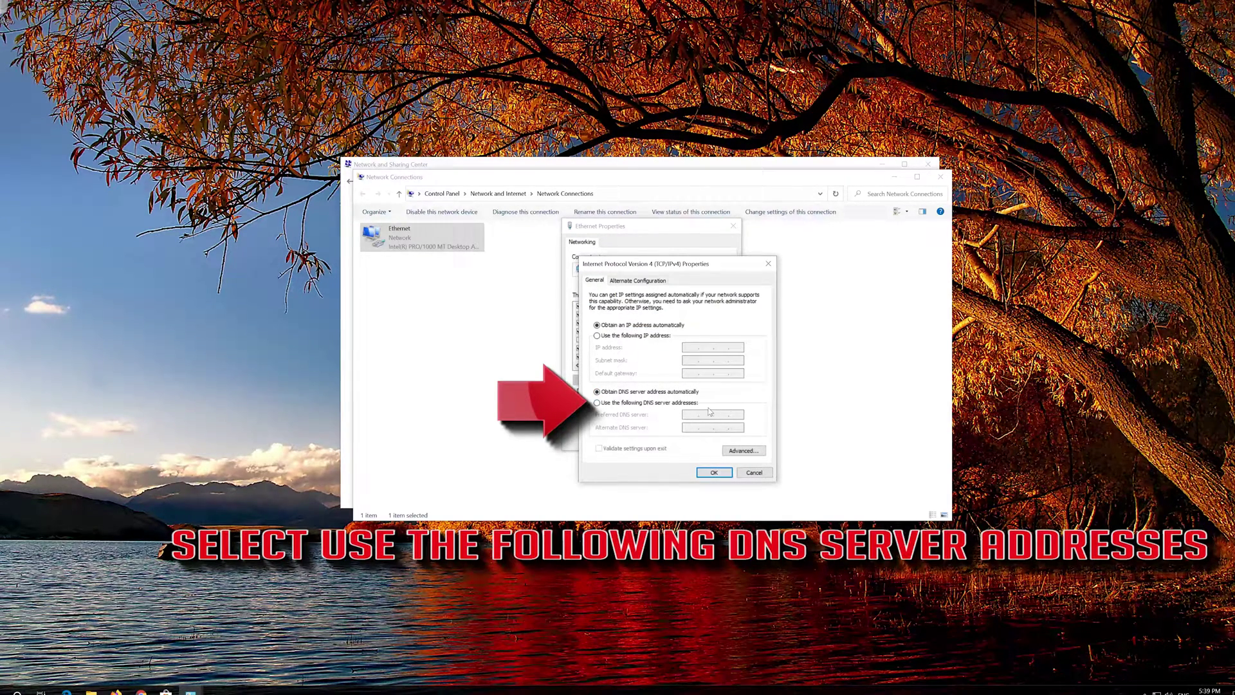
left_click(597, 403)
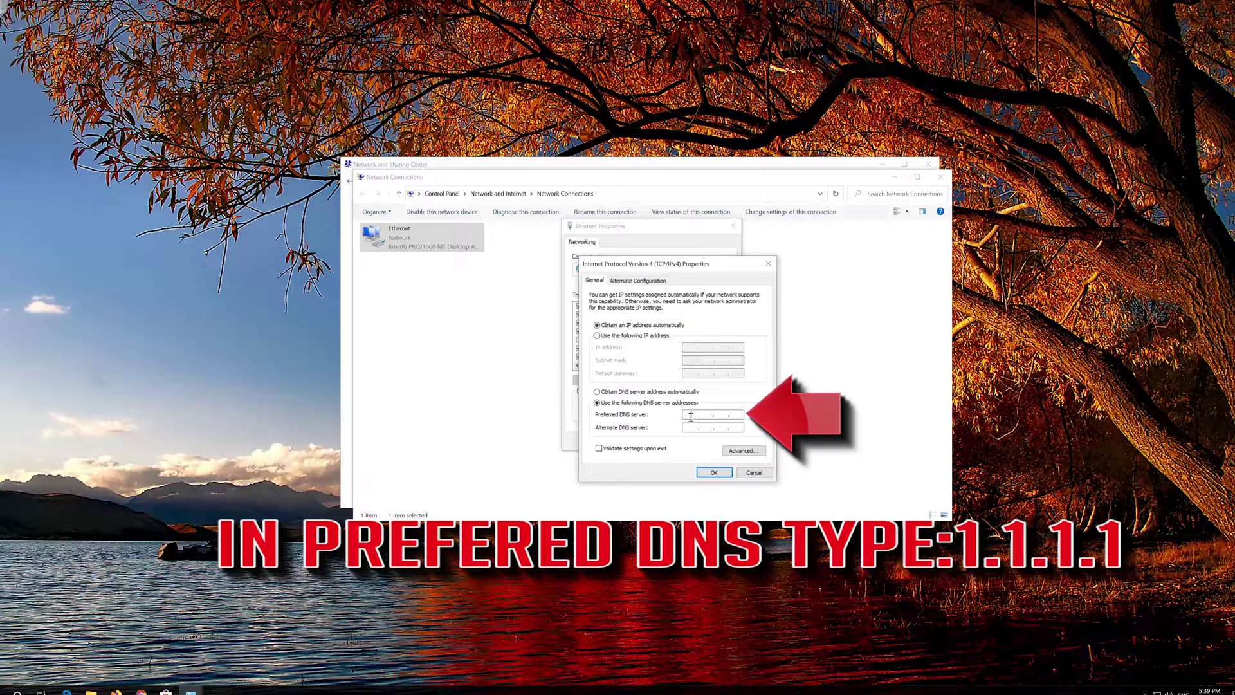
type("1.1.1.1")
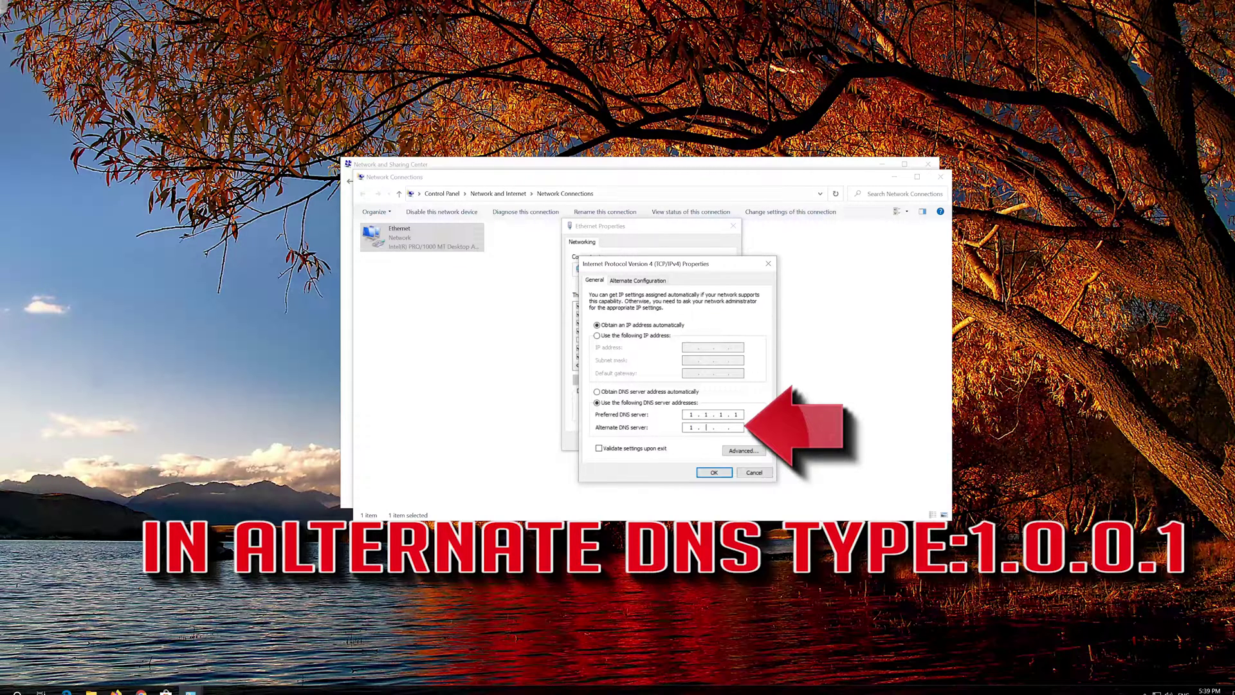
type("1.0.")
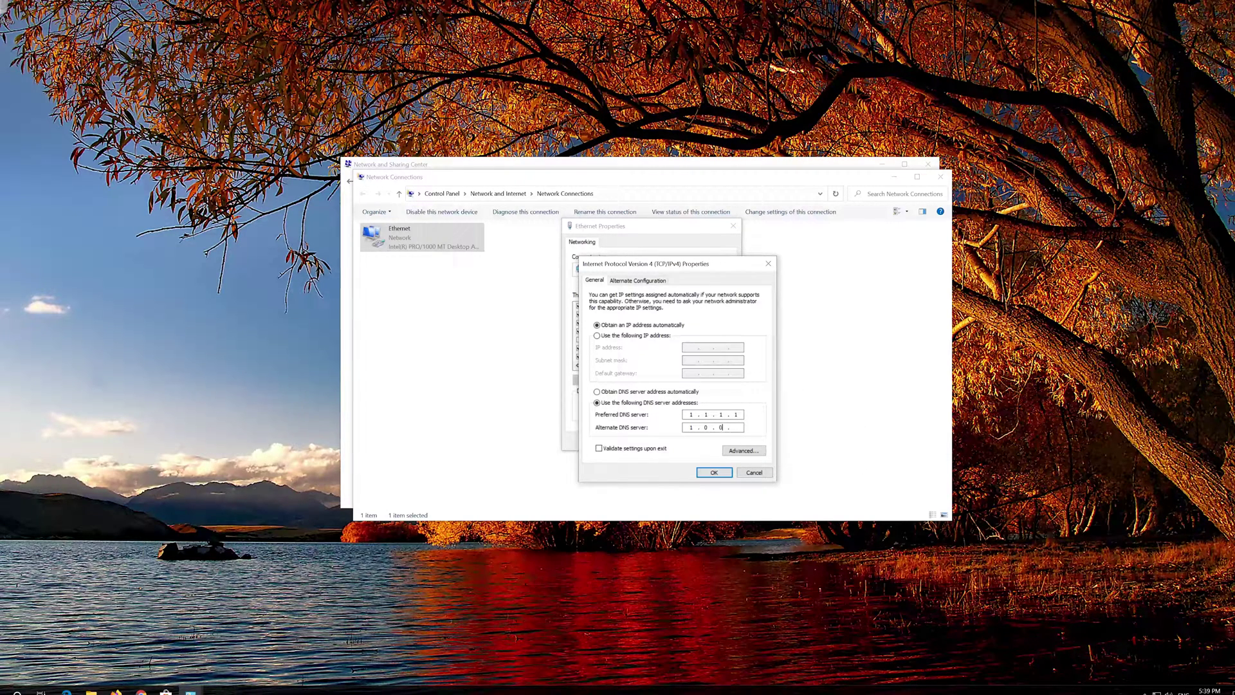
type("0.1")
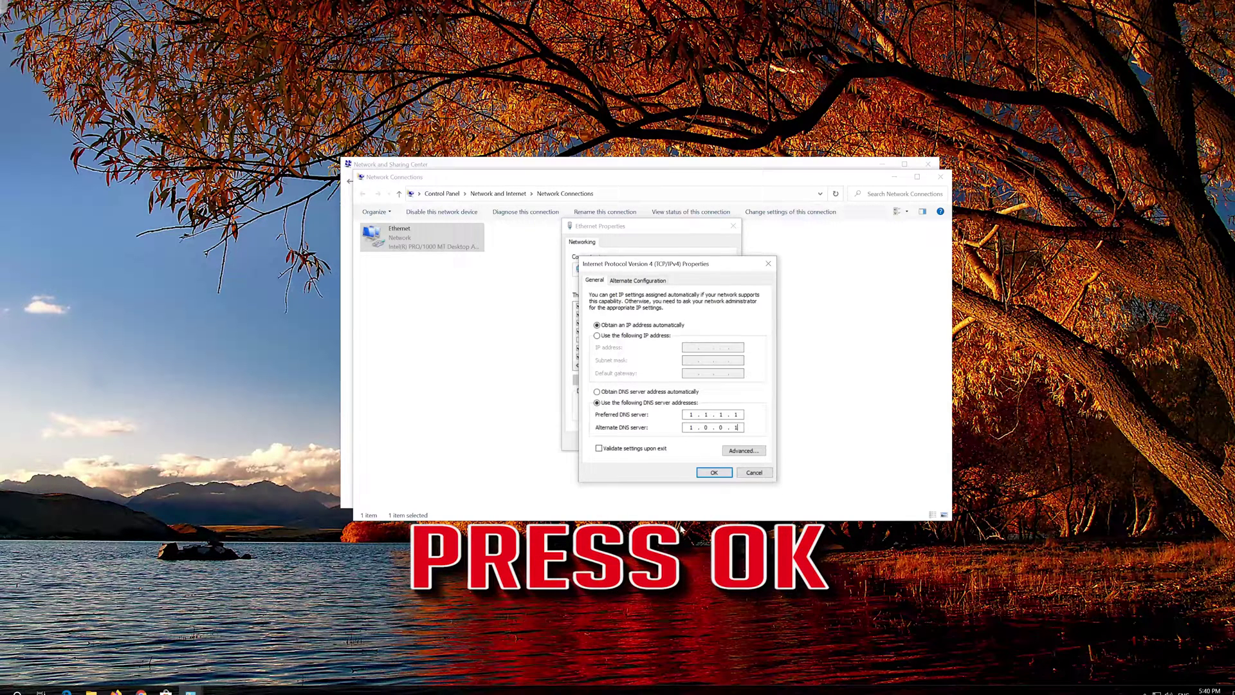
left_click(723, 473)
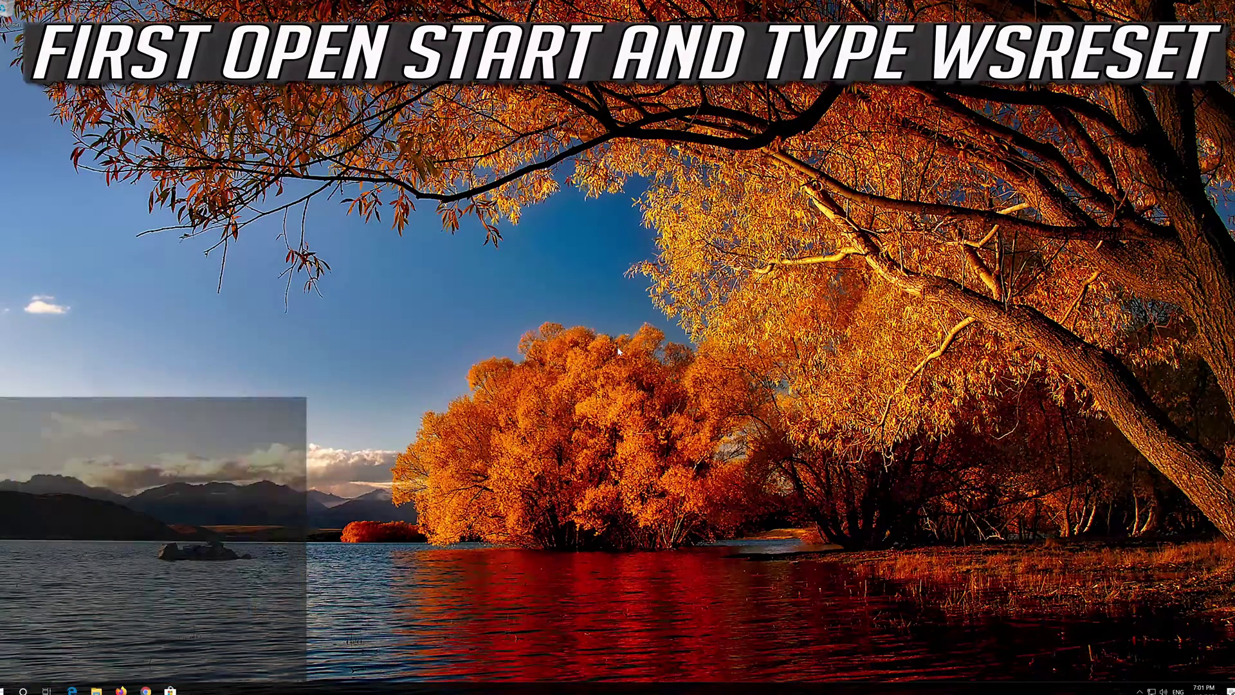
Run wsreset to clear the Store cache, close the reopened Store, and restart the PC.
type("reset")
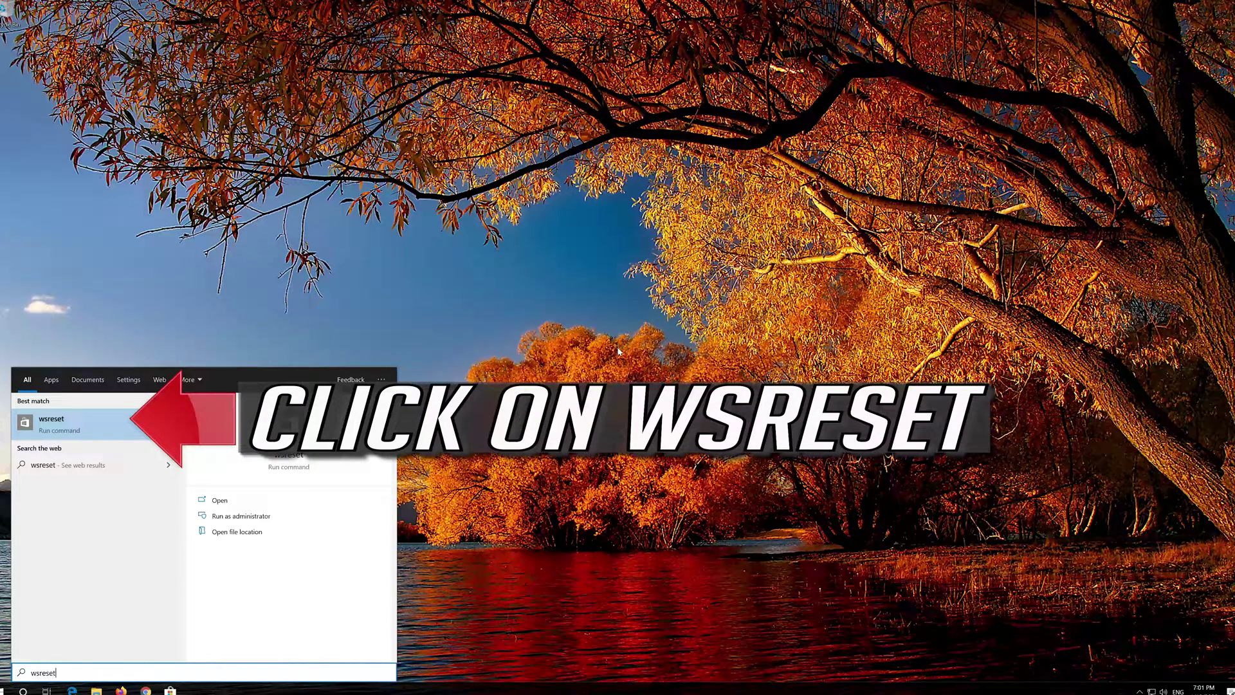
left_click(104, 436)
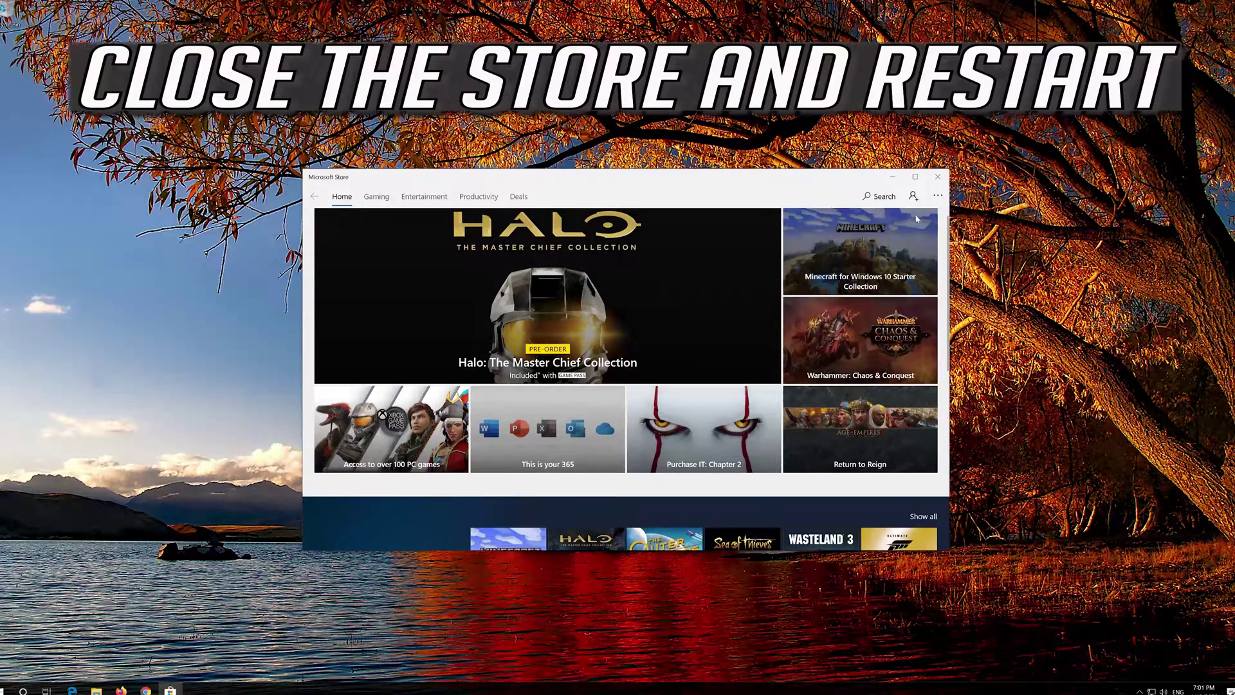
left_click(935, 184)
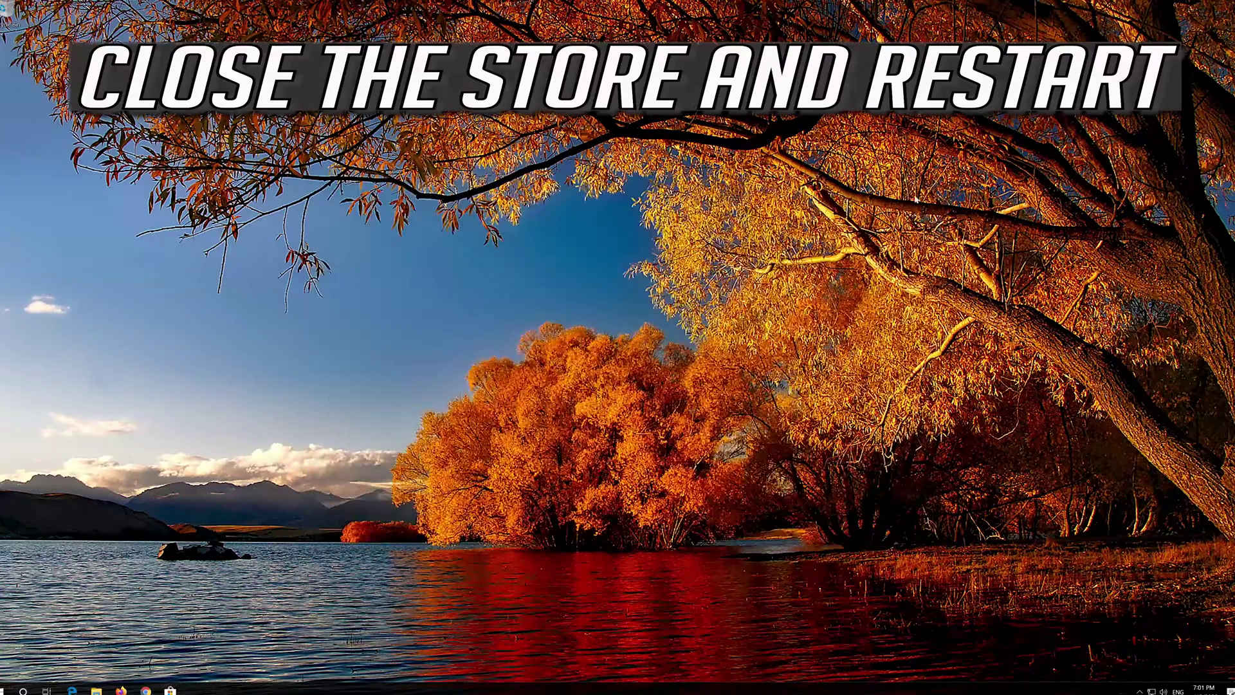
left_click(4, 689)
left_click(3, 669)
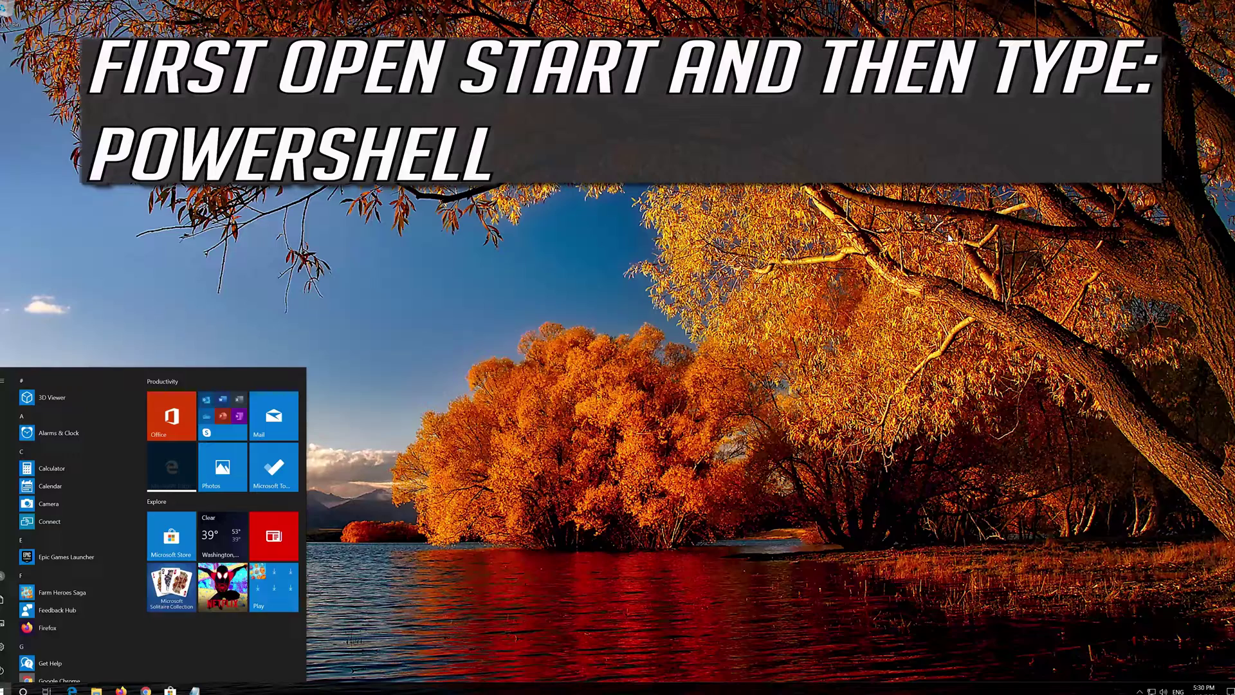
Launch Windows PowerShell as administrator from Start search, approving the UAC prompt.
type("powershell")
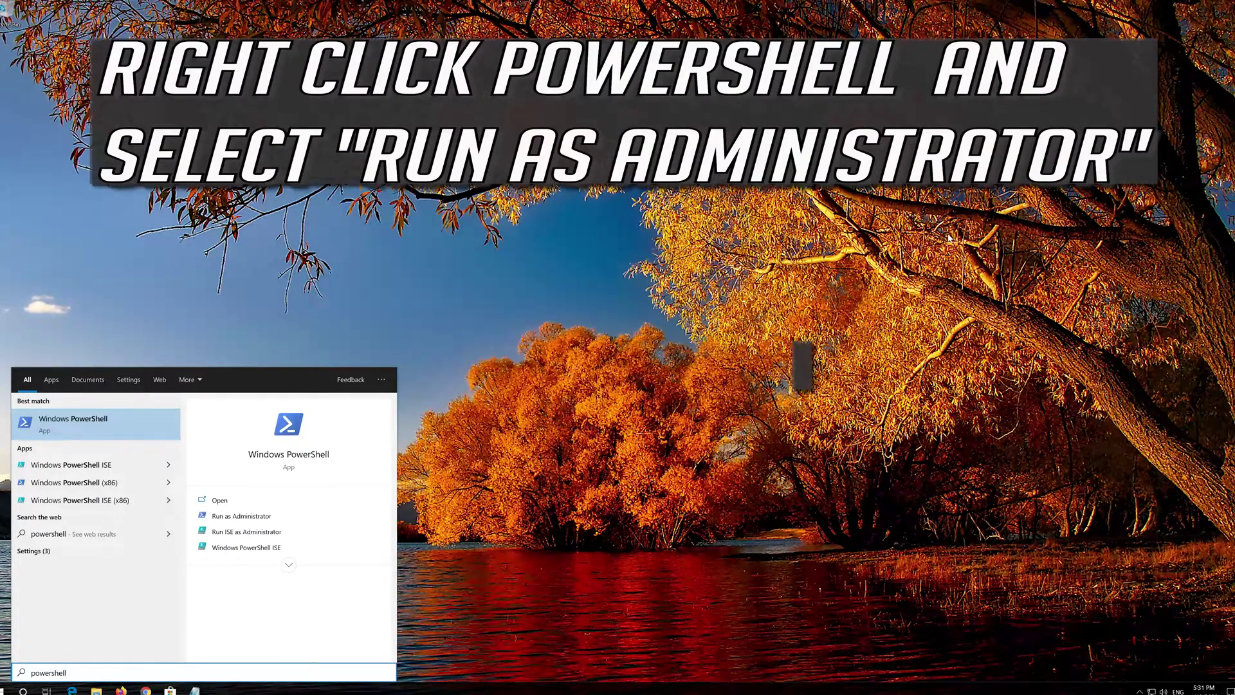
right_click(86, 431)
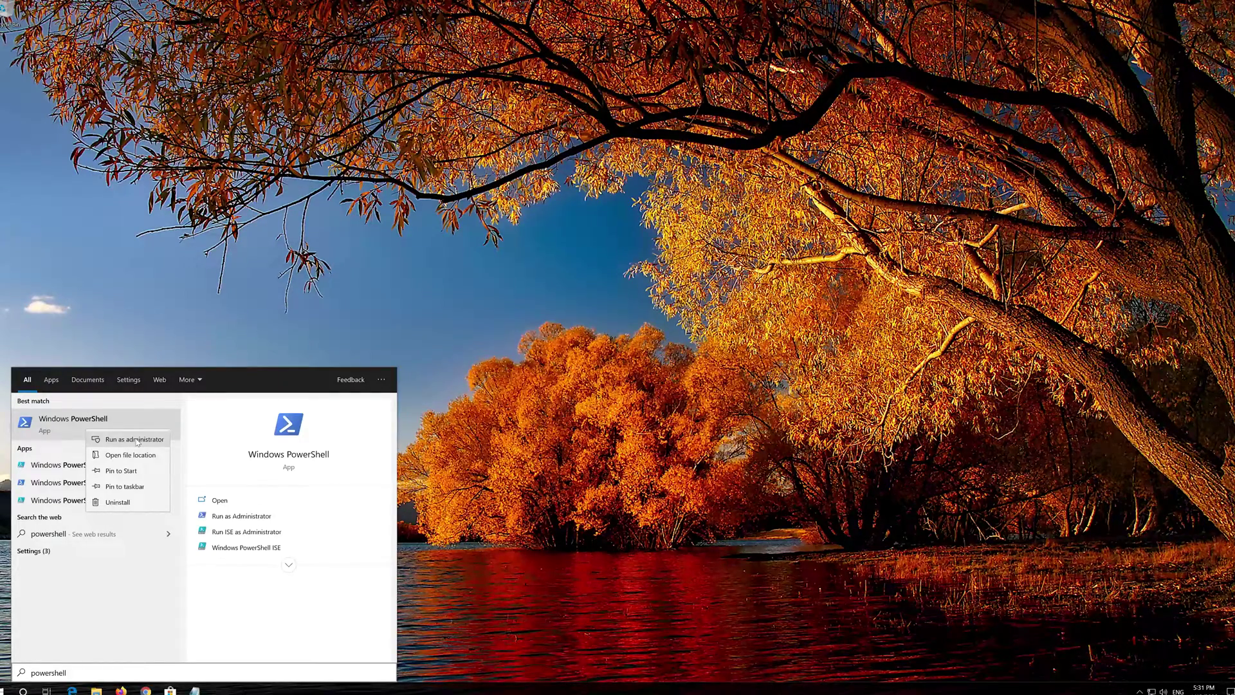
left_click(136, 440)
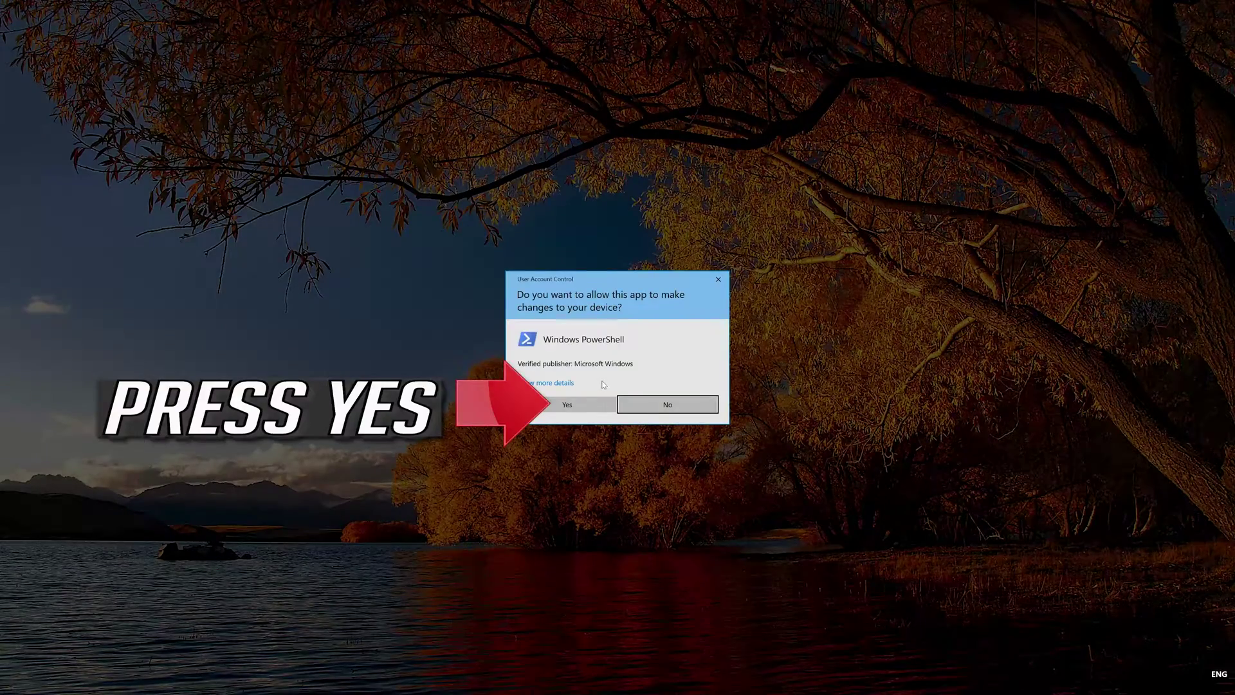
left_click(568, 409)
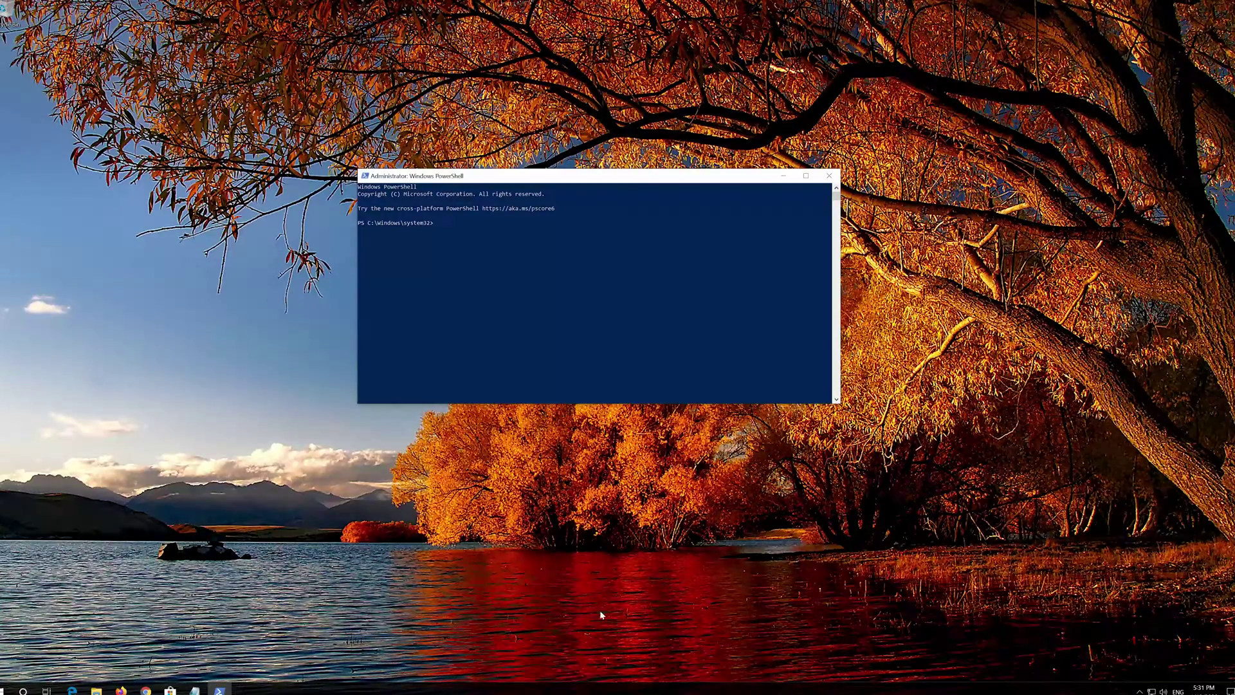
Copy the entire app re-registration script from Notepad, then minimize Notepad to reveal PowerShell.
left_click(195, 689)
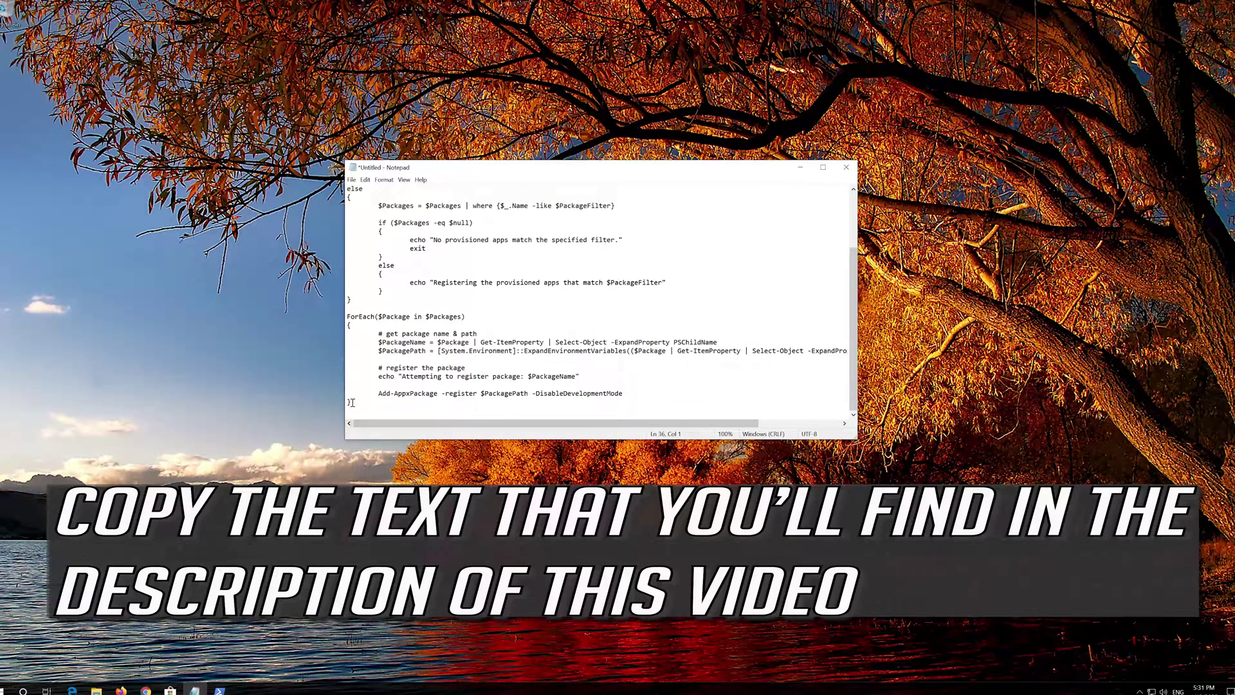
left_click_drag(352, 403, 348, 189)
right_click(468, 204)
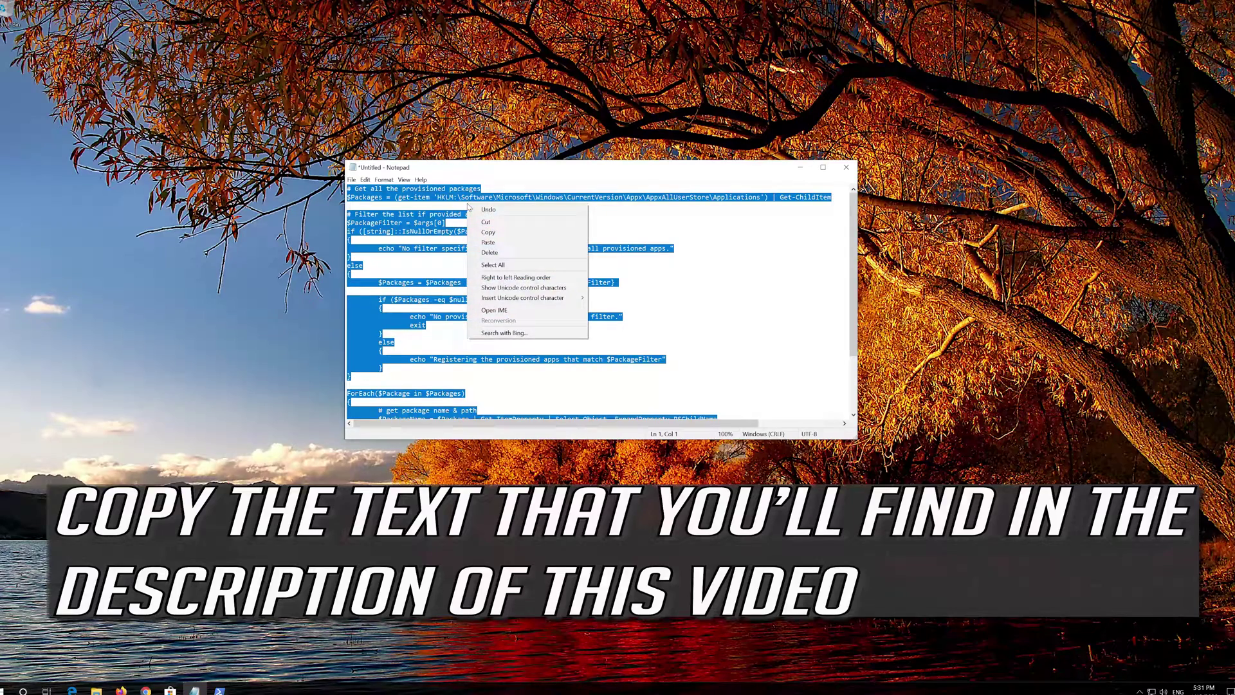
left_click(486, 232)
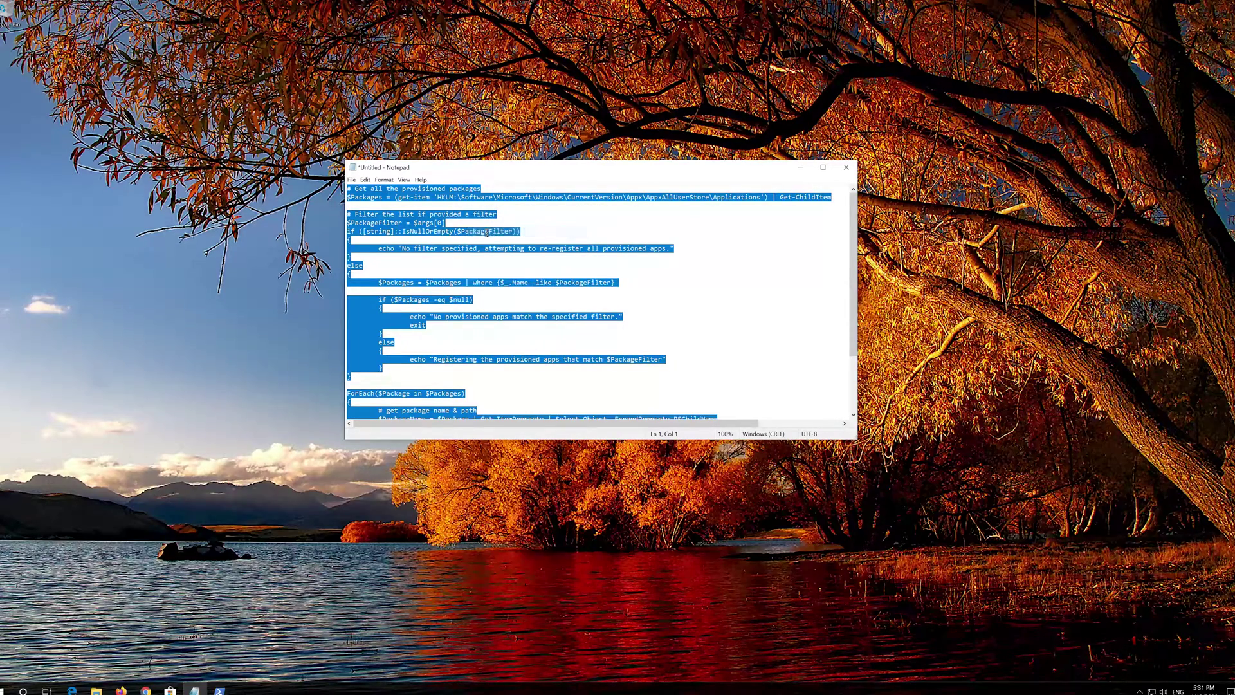
left_click(808, 171)
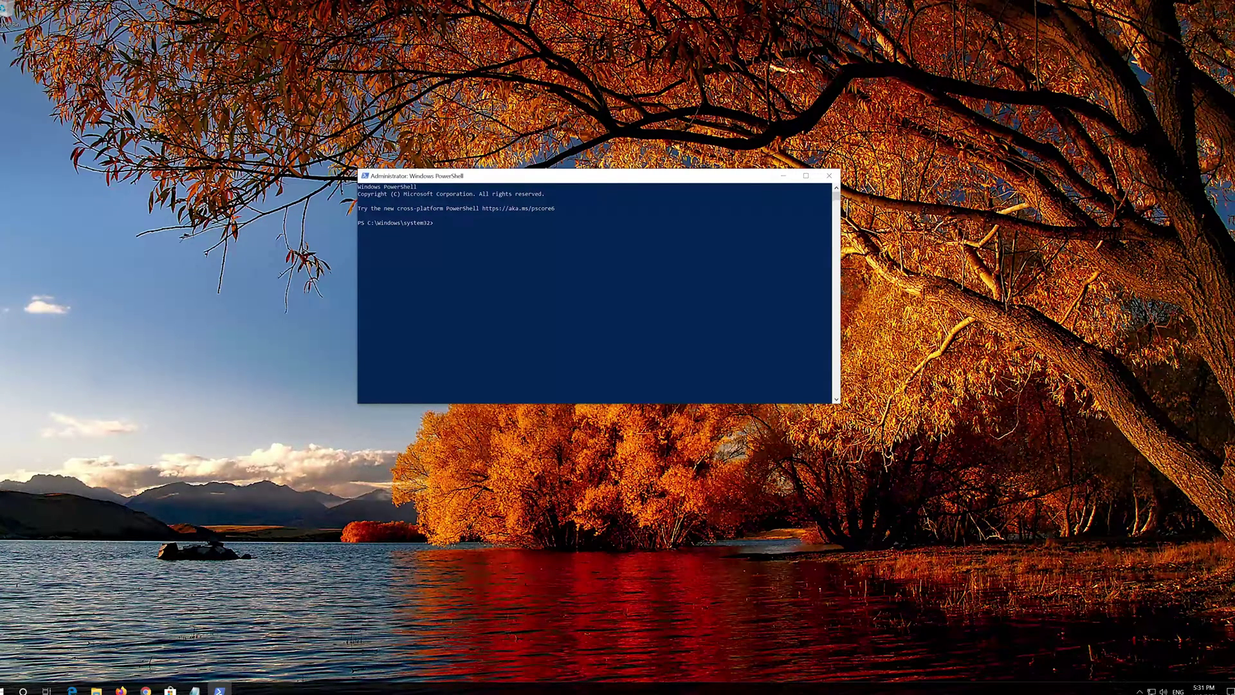
Paste and run the re-registration script in the administrator PowerShell, then close it with 'exit'.
right_click(576, 175)
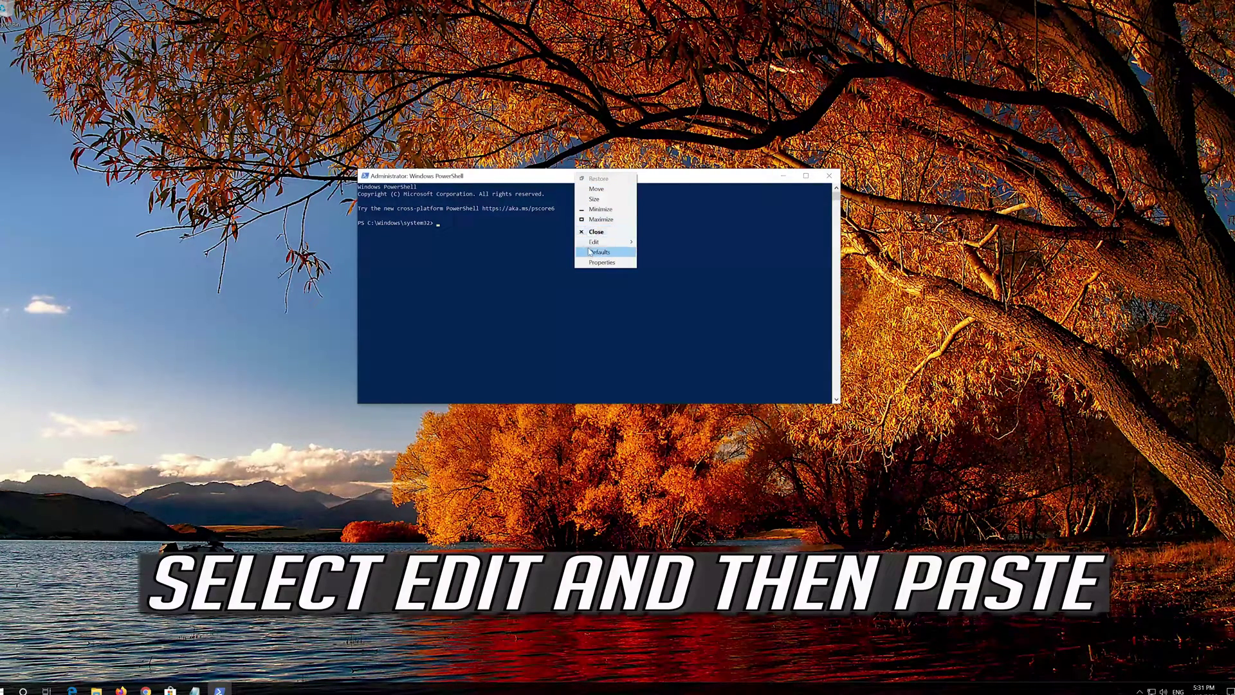
mouse_move(594, 243)
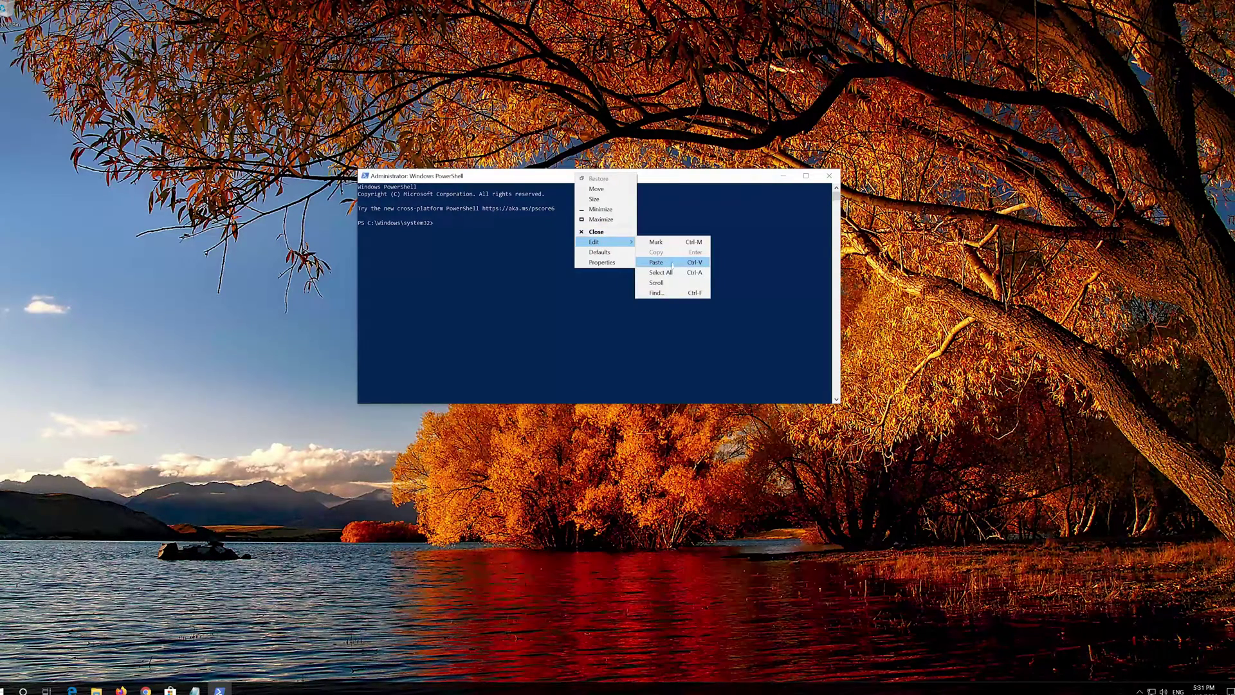
left_click(681, 263)
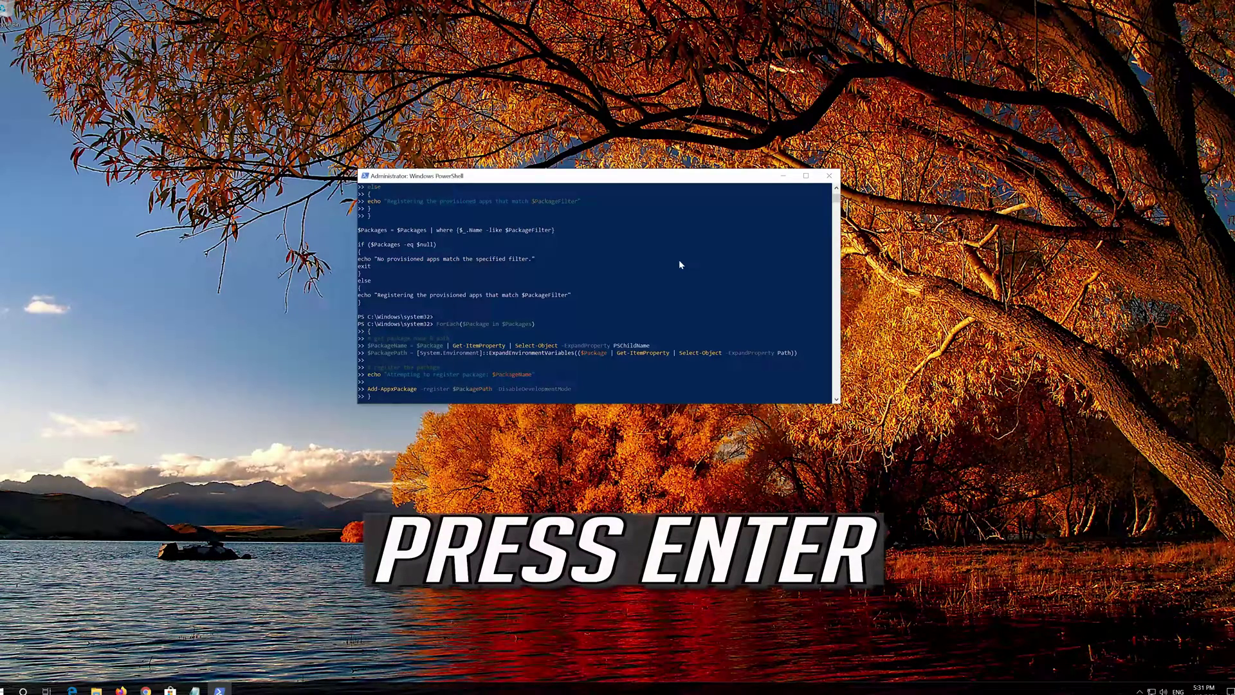
key("Return")
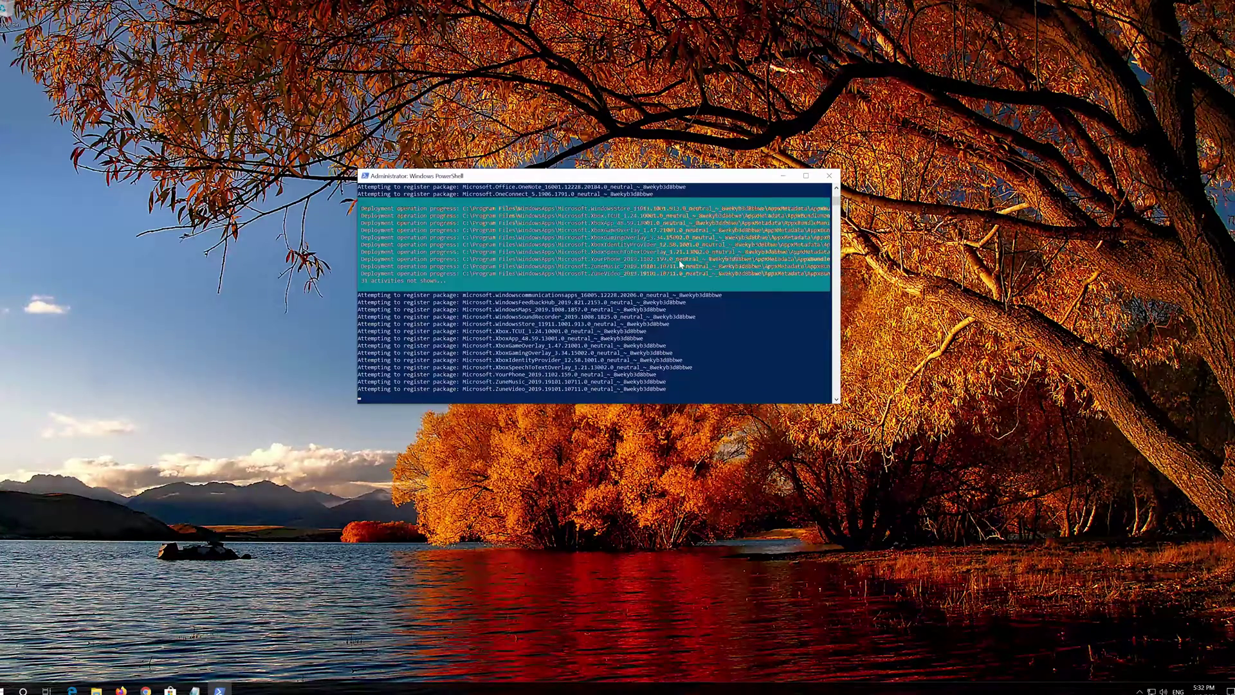
type("e")
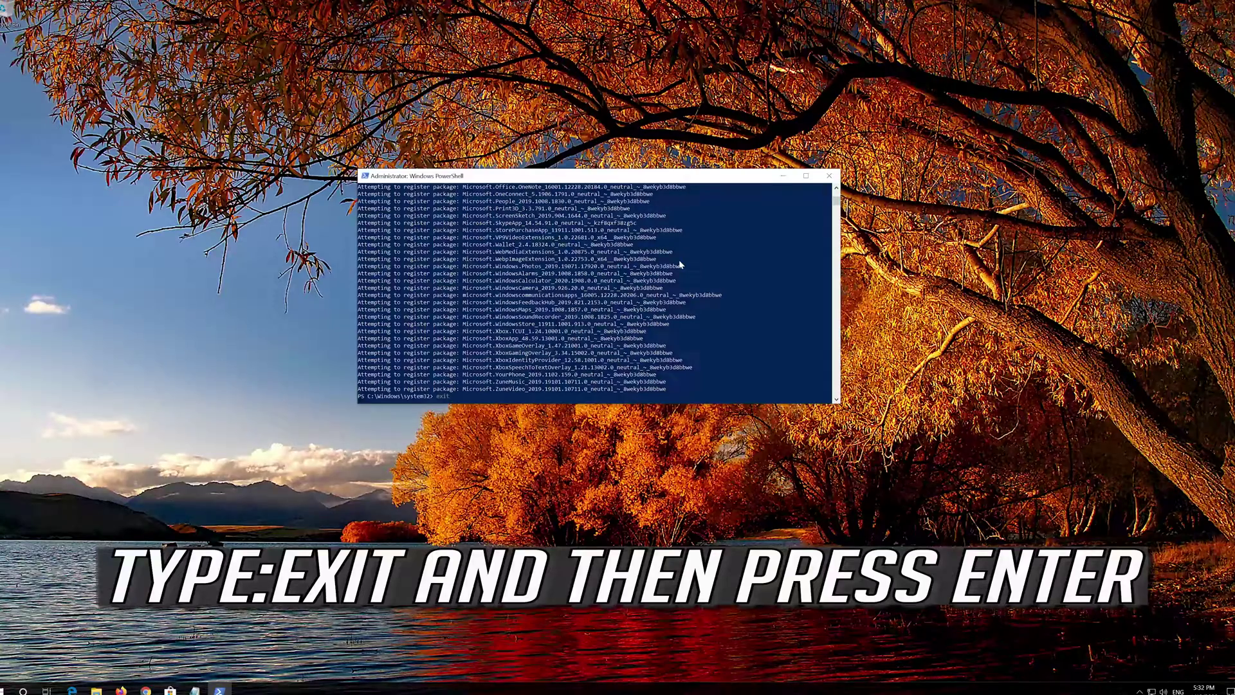
type("xit")
key("Return")
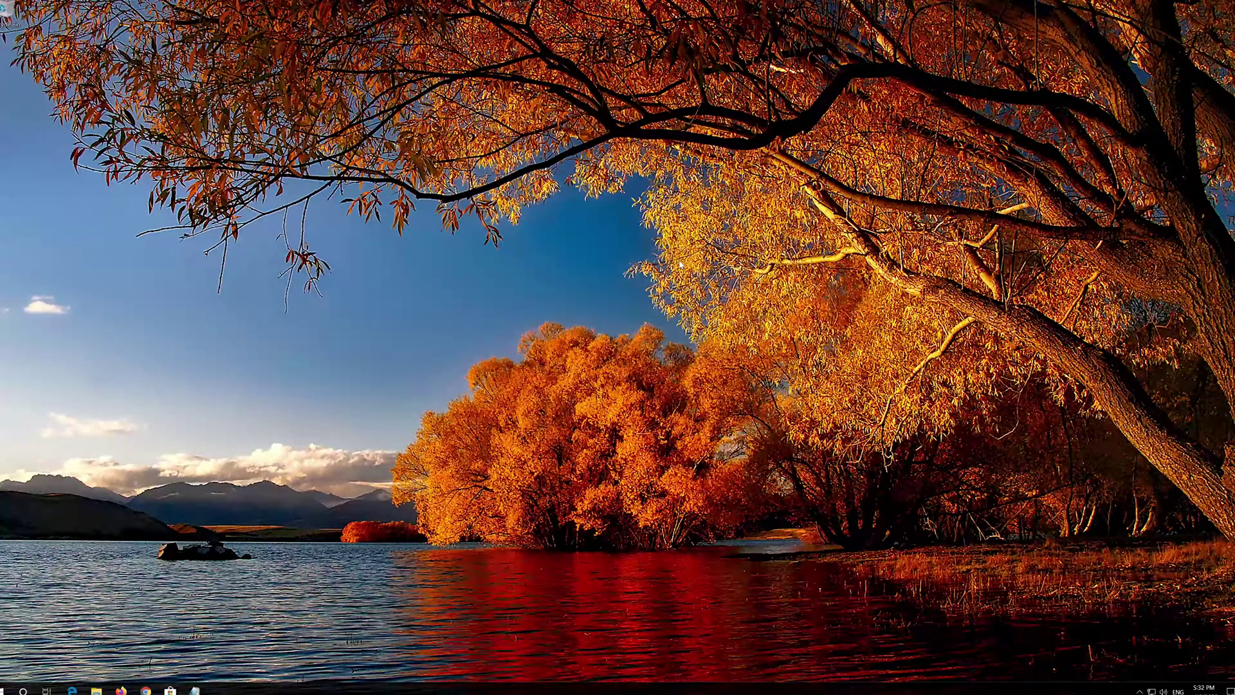
Restart the PC via Start > Power > Restart, then launch Microsoft Store from the taskbar.
left_click(12, 689)
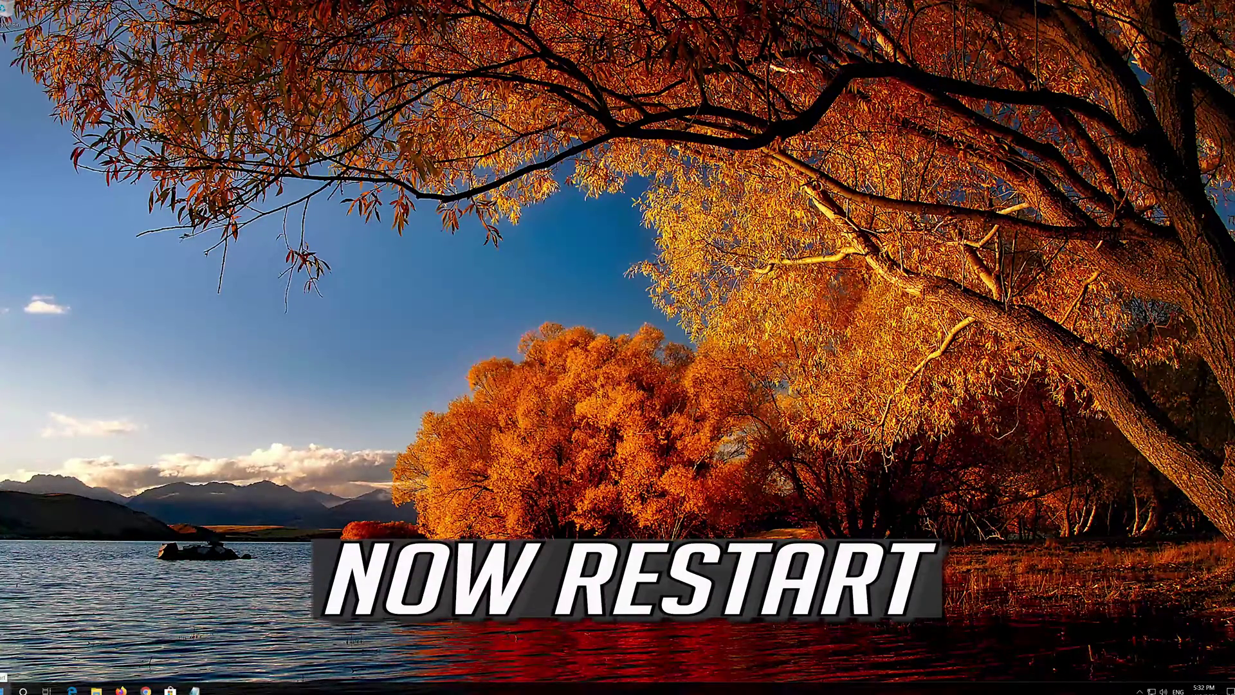
mouse_move(13, 671)
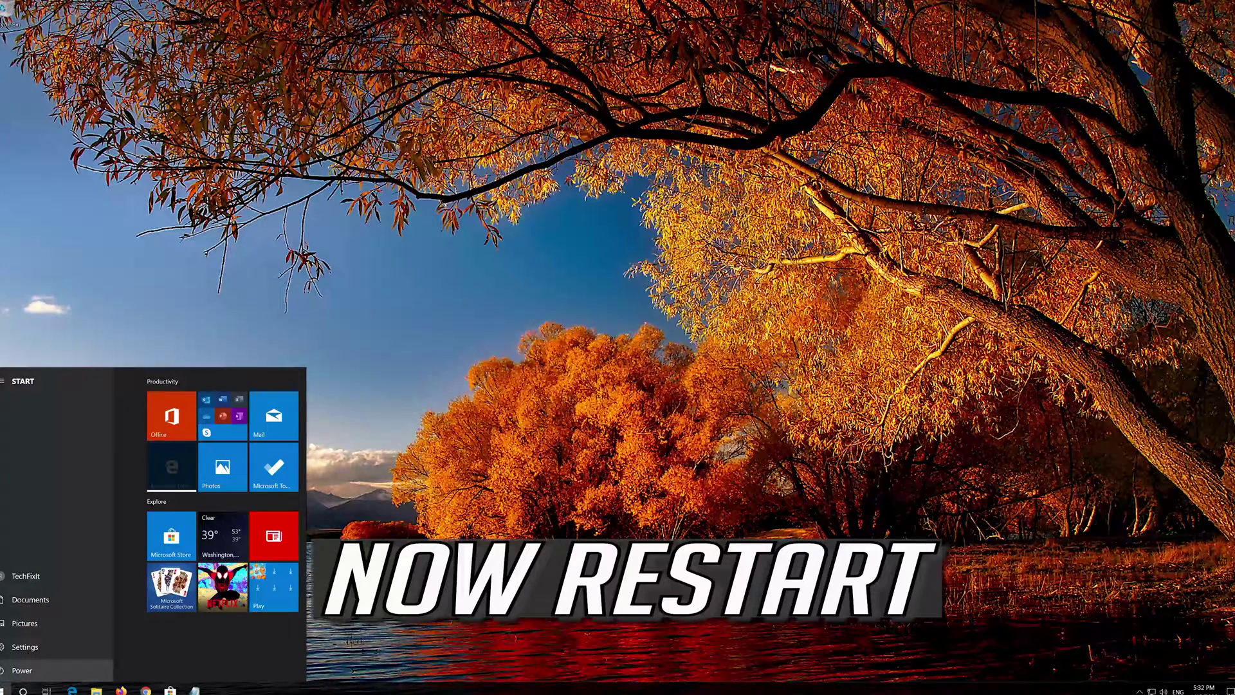
left_click(13, 671)
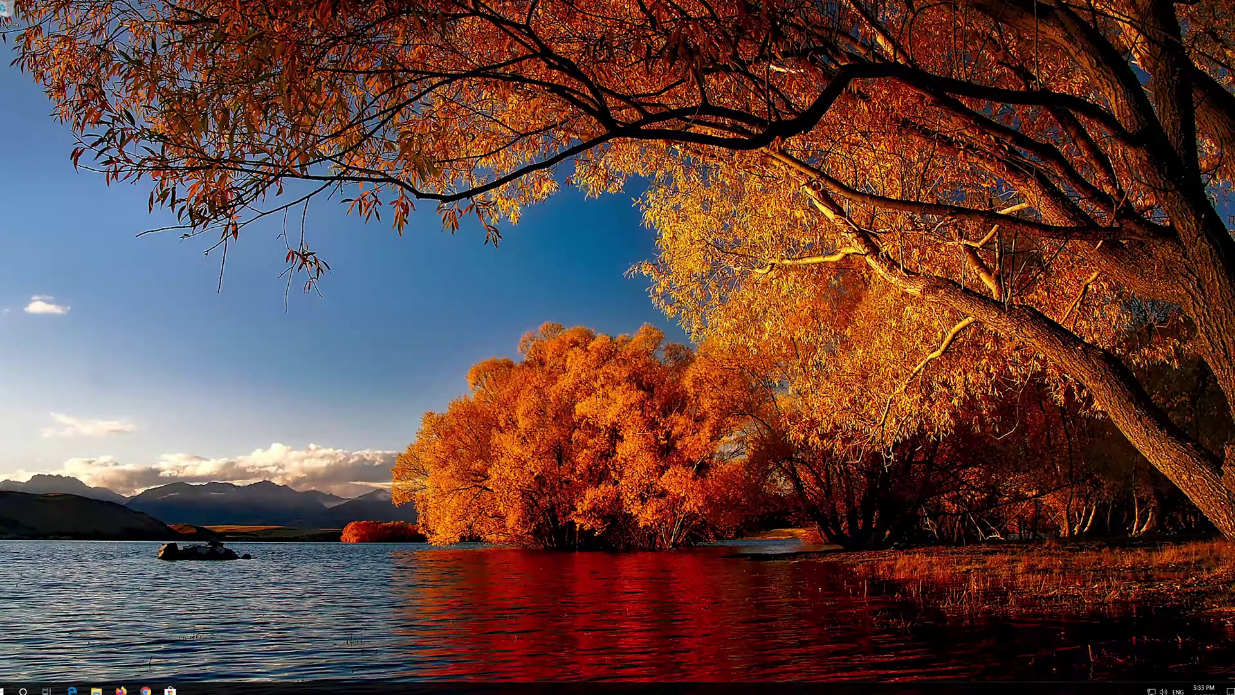
left_click(170, 690)
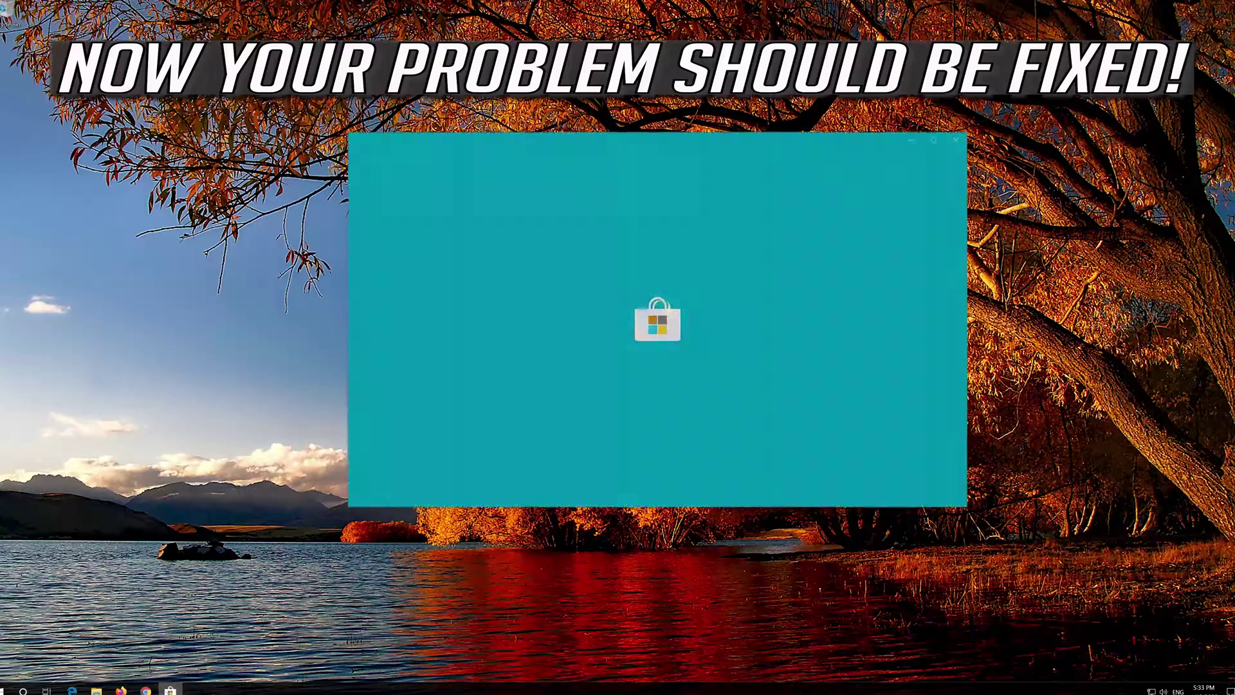